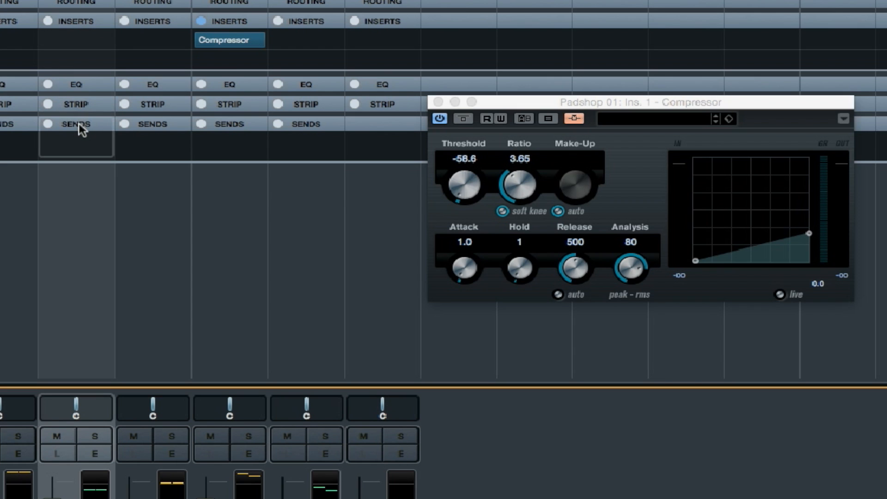
# Route the highlighted channel's first send to the Padshop 01 Compressor side-chain and activate the send.
pyautogui.click(103, 148)
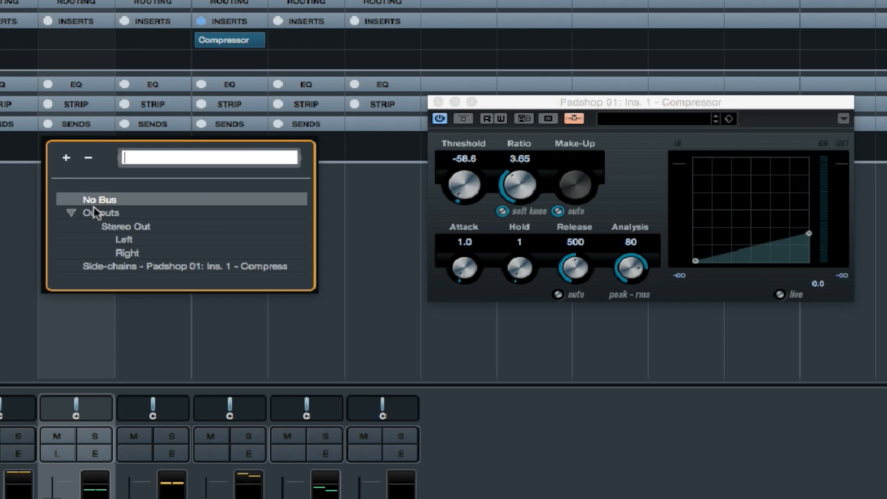
pyautogui.click(133, 267)
pyautogui.click(134, 267)
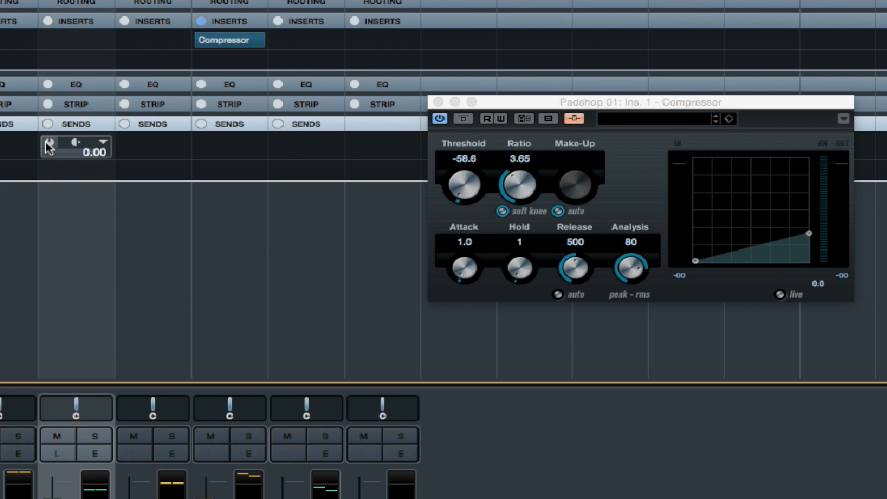
pyautogui.click(48, 144)
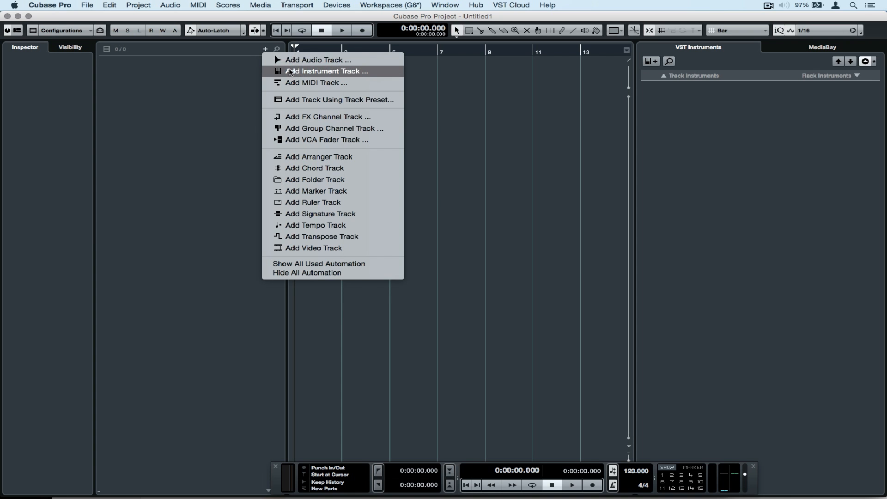
# Add one instrument track using the Groove Agent SE drum instrument, routed to Stereo Out.
pyautogui.click(290, 72)
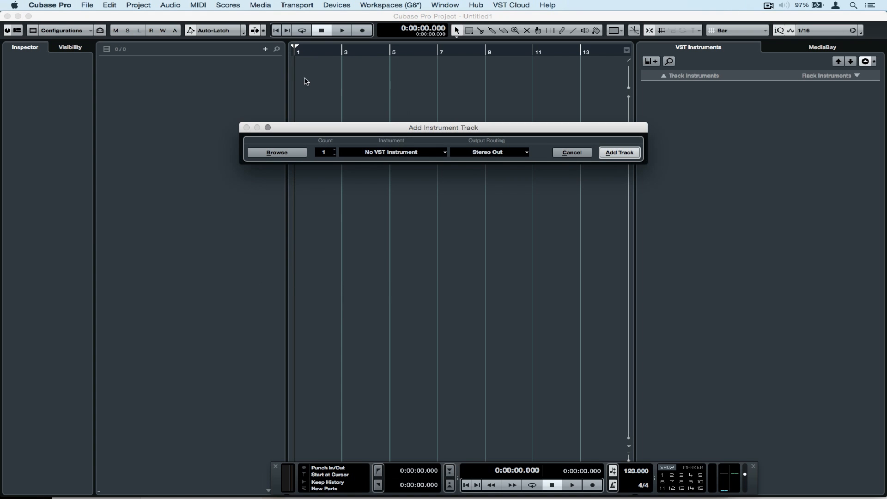
pyautogui.click(384, 153)
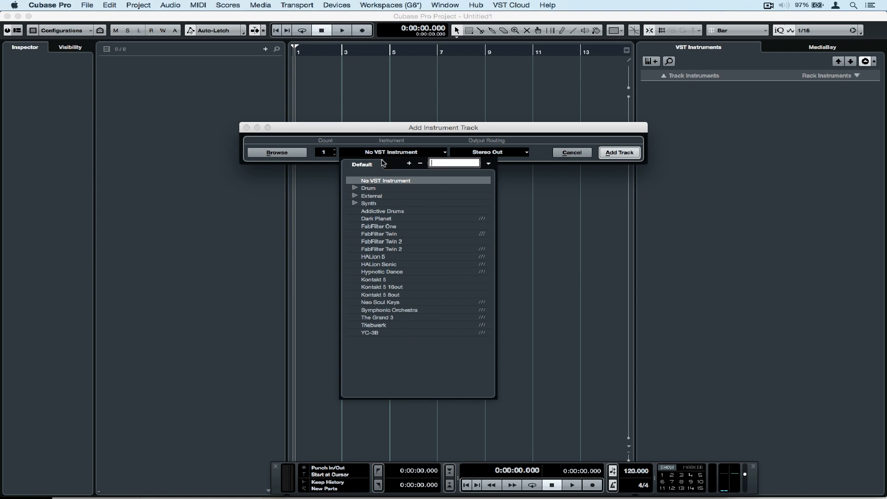
pyautogui.click(355, 188)
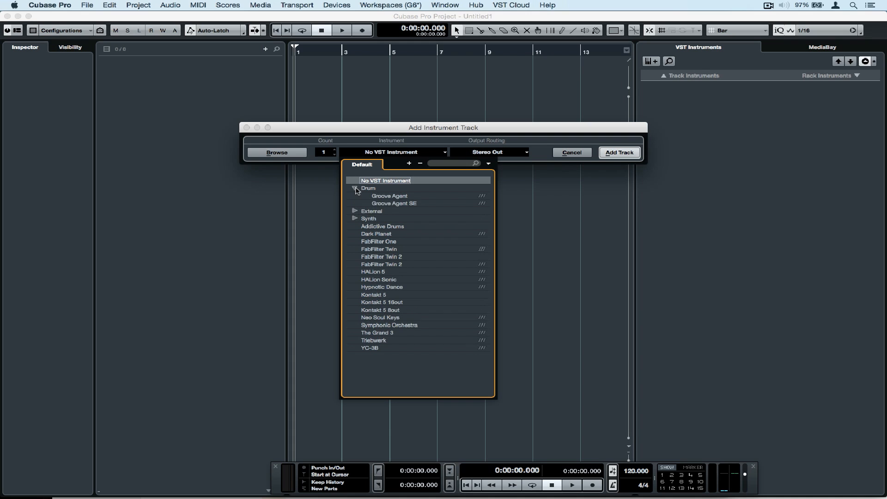
pyautogui.click(383, 203)
pyautogui.click(617, 153)
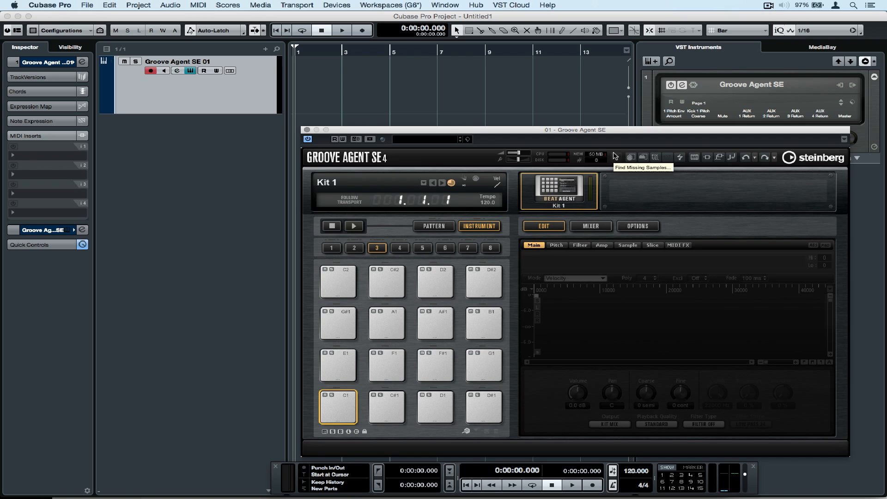
# Load the Electekk kit with its patterns from the Beat Agent Neuro Mindset library into Groove Agent SE.
pyautogui.rightClick(564, 187)
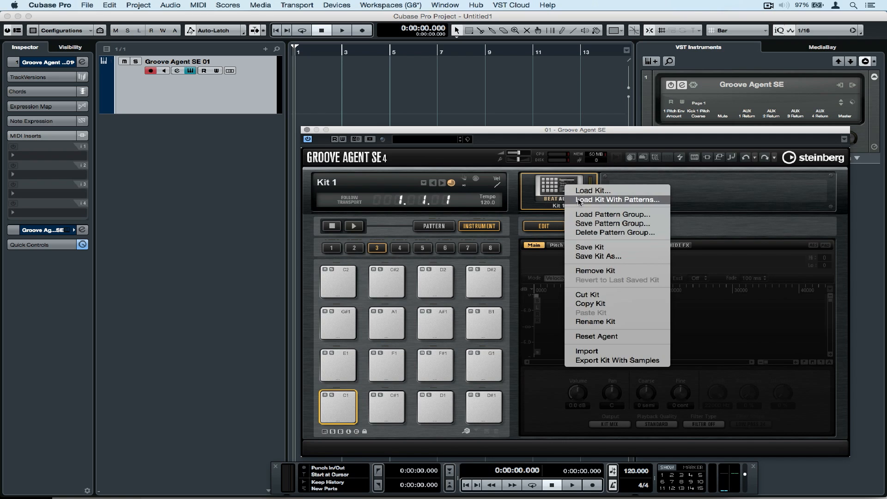
pyautogui.click(578, 202)
pyautogui.click(392, 257)
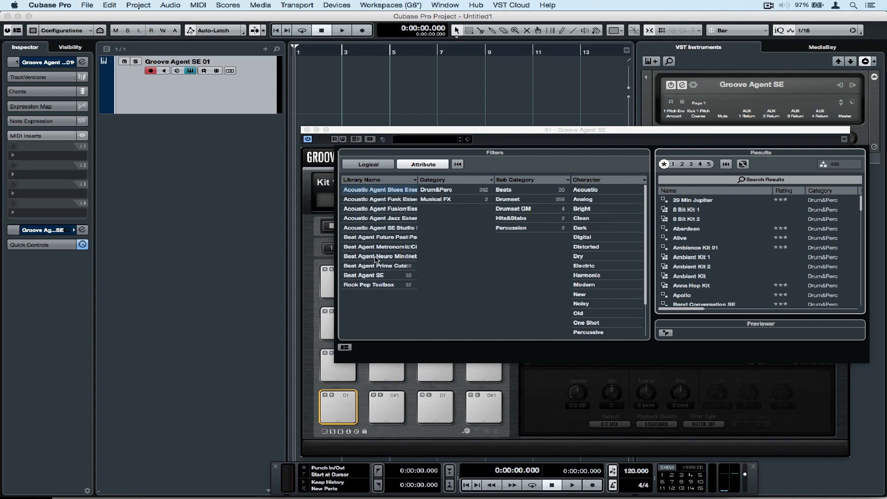
pyautogui.click(375, 257)
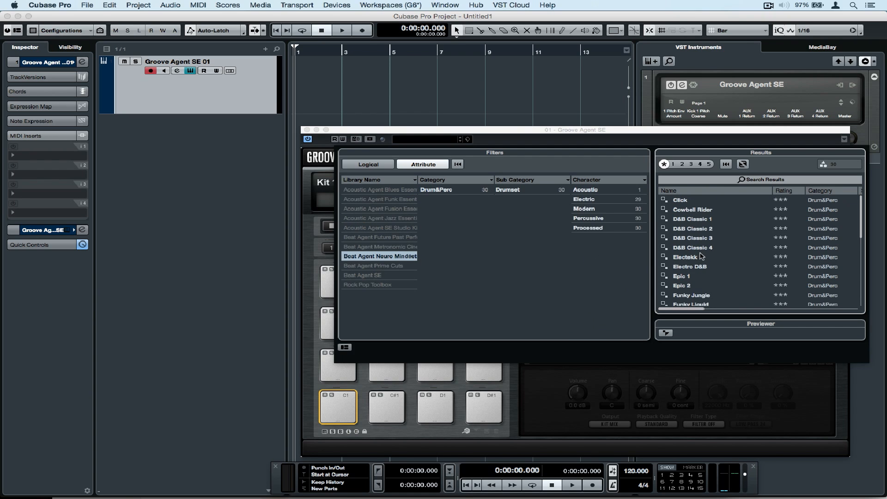
pyautogui.doubleClick(701, 257)
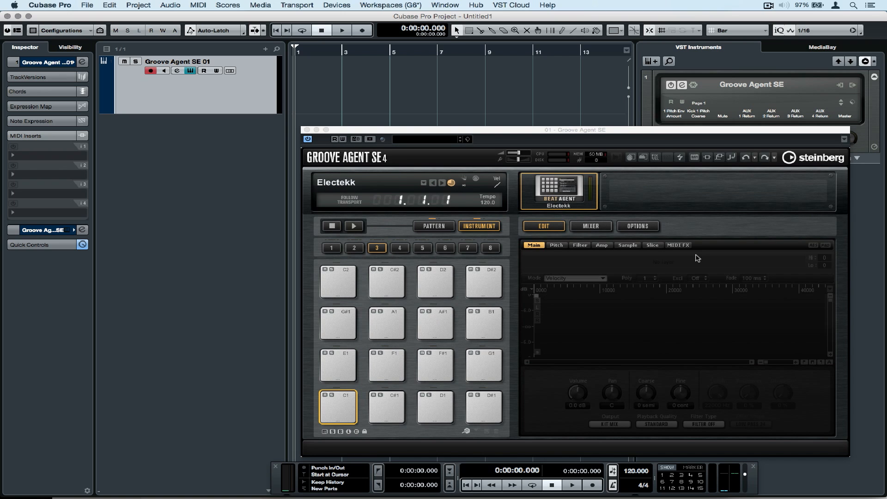
# Audition several Electekk instrument pads and the Intro pattern pad.
pyautogui.click(386, 406)
pyautogui.click(425, 405)
pyautogui.click(483, 407)
pyautogui.click(483, 367)
pyautogui.click(443, 367)
pyautogui.click(434, 227)
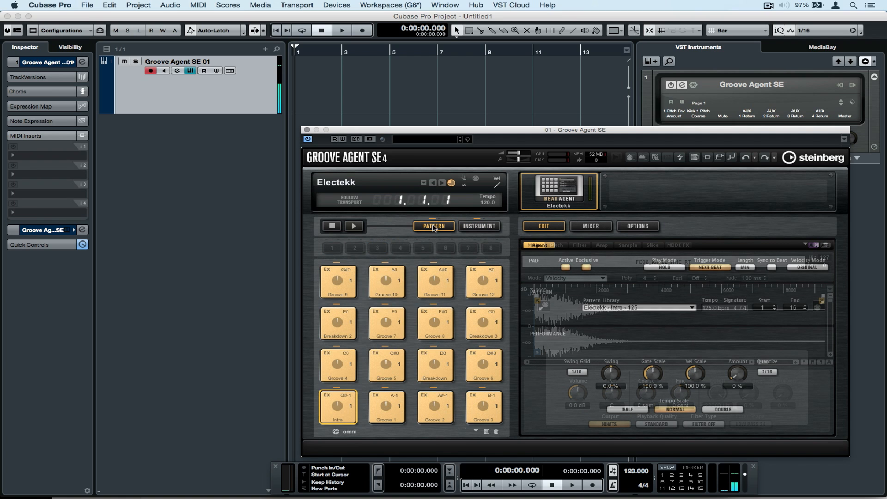
pyautogui.click(338, 405)
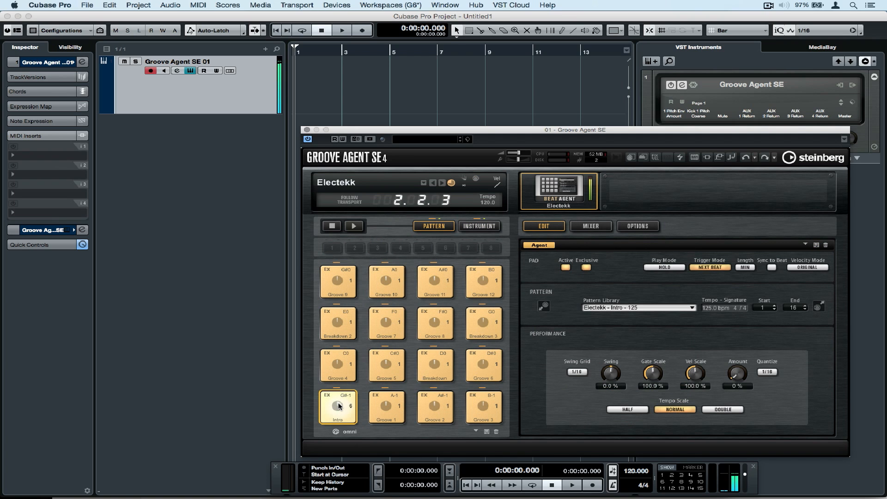
# Set the project tempo to 130 and audition the Intro pattern at that tempo.
pyautogui.doubleClick(634, 471)
pyautogui.write('130')
pyautogui.press('Return')
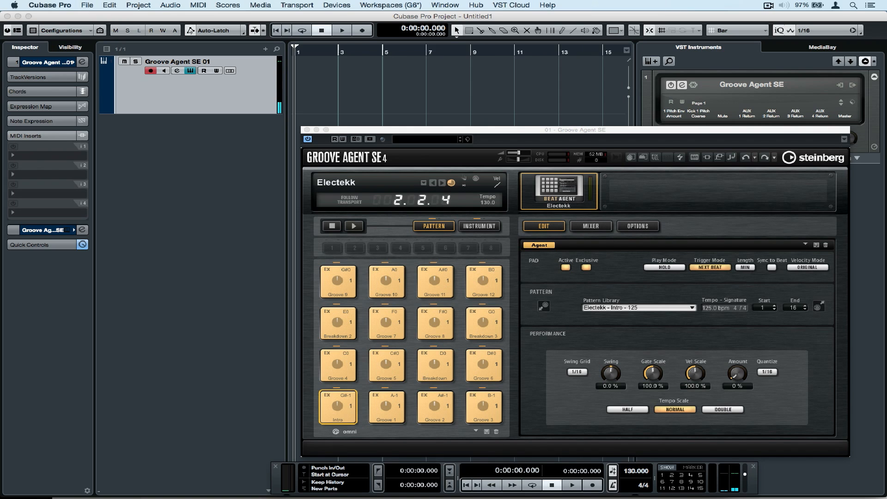
pyautogui.click(338, 412)
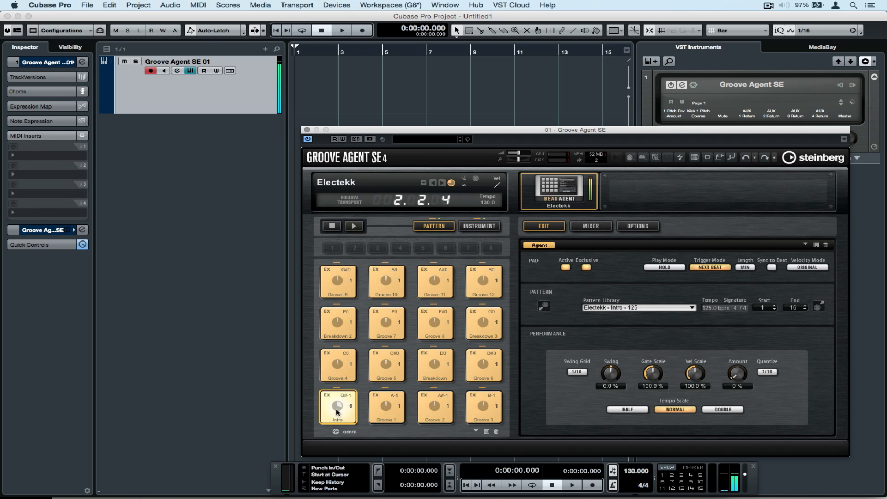
# Place the Intro pattern on the Groove Agent SE 01 track at bar 2 and repeat it up to bar 18.
pyautogui.press('h')
pyautogui.press('h')
pyautogui.press('h')
pyautogui.press('h')
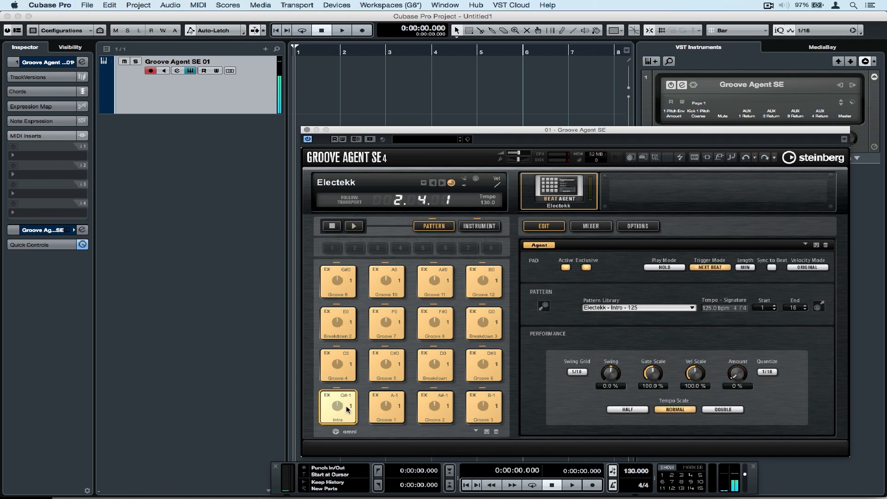
pyautogui.moveTo(343, 408); pyautogui.dragTo(382, 81)
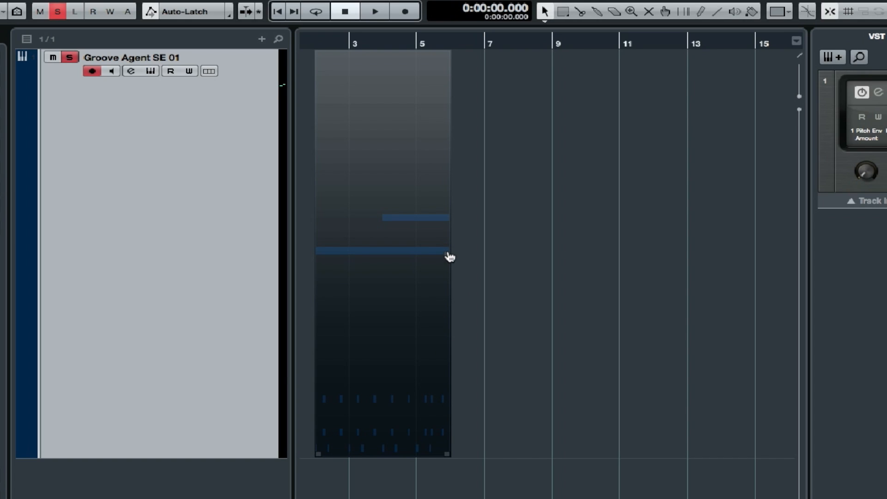
pyautogui.moveTo(447, 253); pyautogui.dragTo(767, 259)
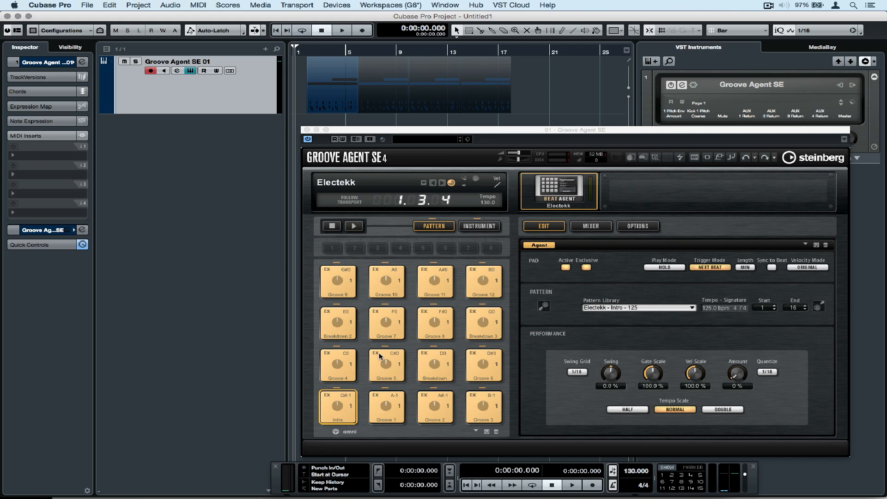
# Audition the Groove 1, Groove 2 and Groove 3 patterns and place Groove 1 on the drum track at bar 18.
pyautogui.click(385, 404)
pyautogui.click(435, 405)
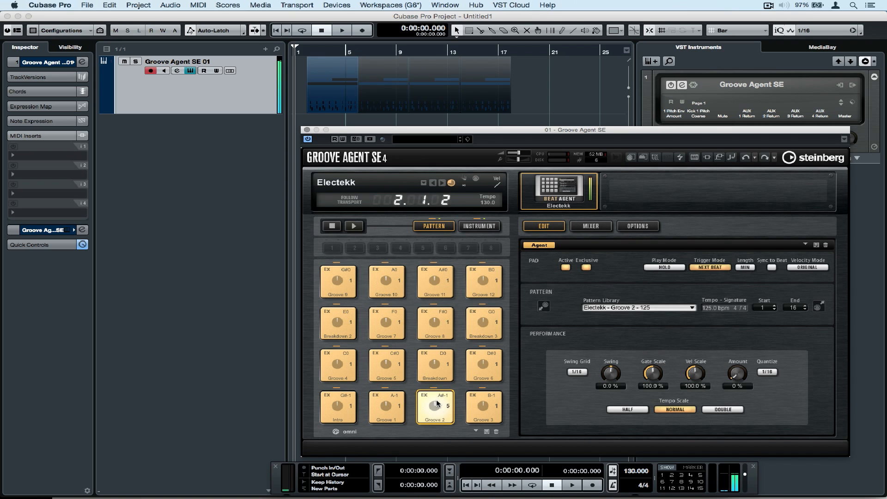
pyautogui.click(478, 396)
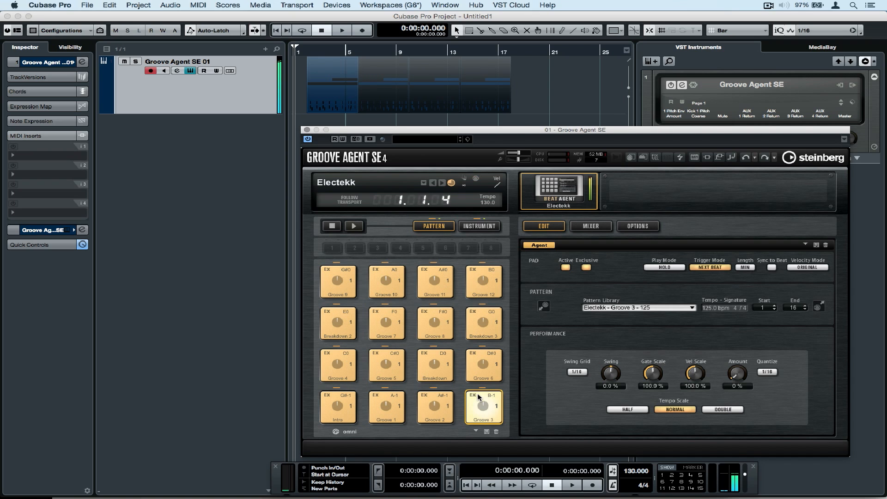
pyautogui.click(387, 405)
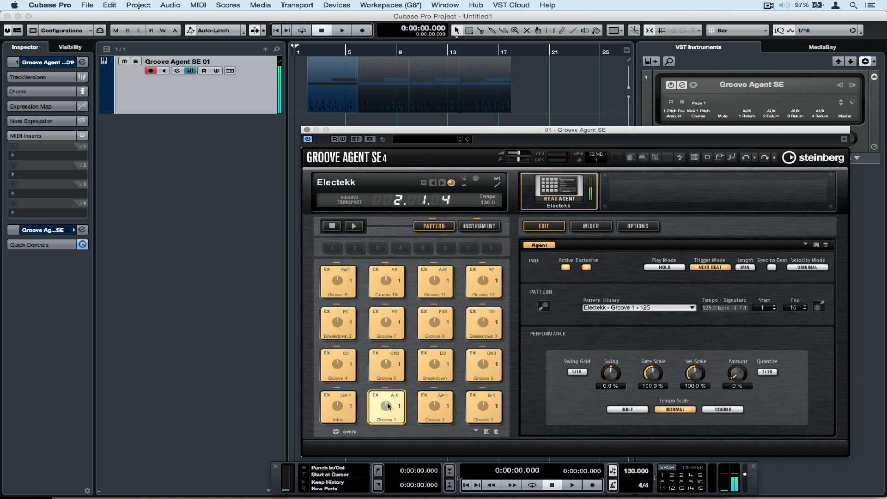
pyautogui.moveTo(387, 405); pyautogui.dragTo(512, 87)
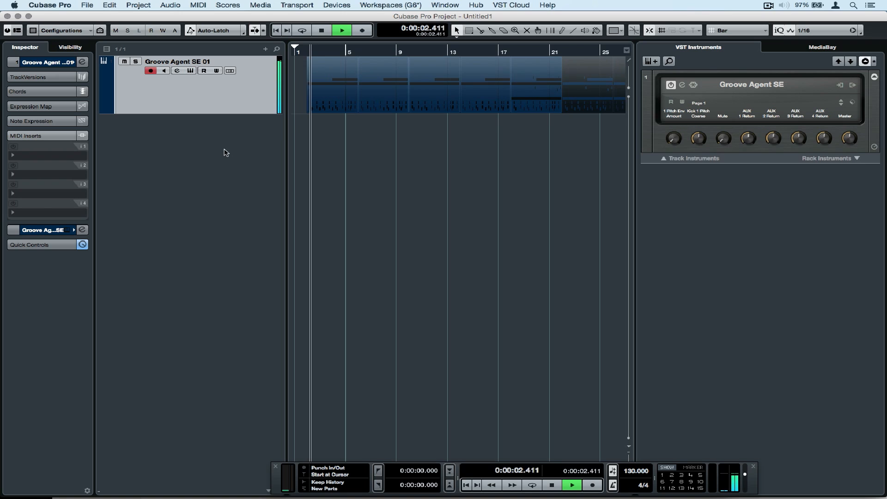
pyautogui.press('space')
# Add one instrument track using the Padshop synth, routed to Stereo Out.
pyautogui.rightClick(203, 126)
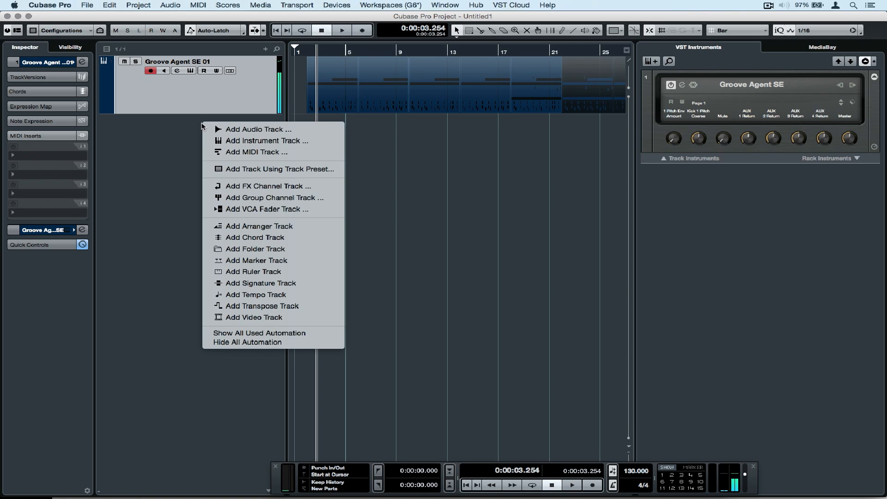
pyautogui.click(235, 141)
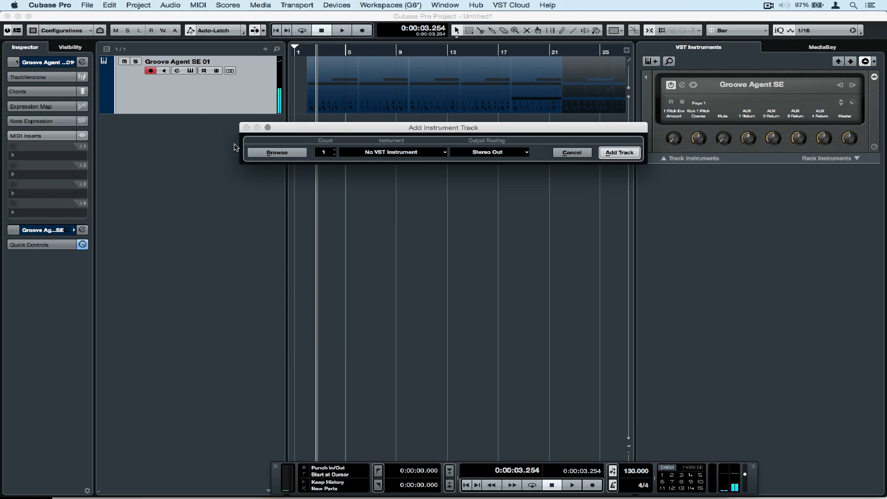
pyautogui.click(381, 153)
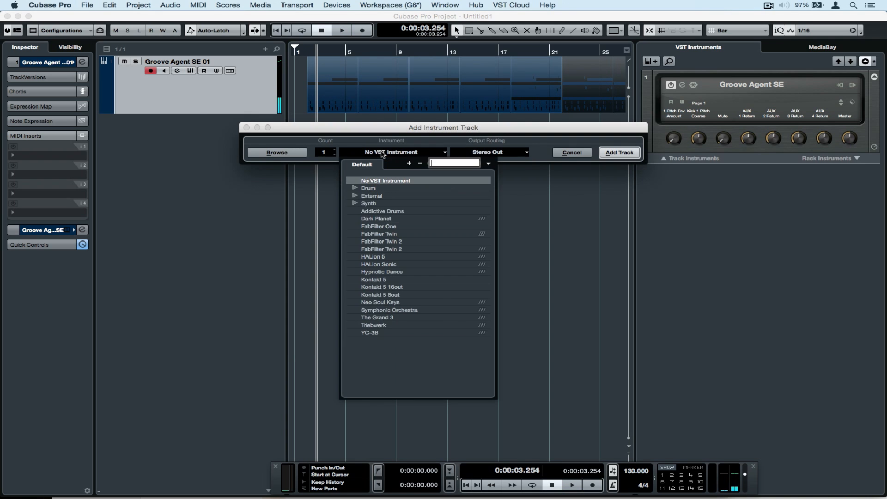
pyautogui.click(355, 204)
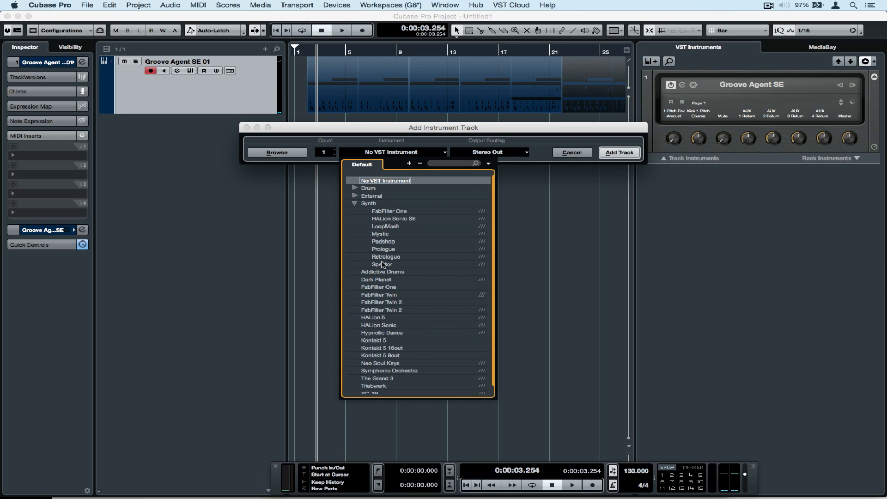
pyautogui.doubleClick(381, 242)
pyautogui.click(619, 153)
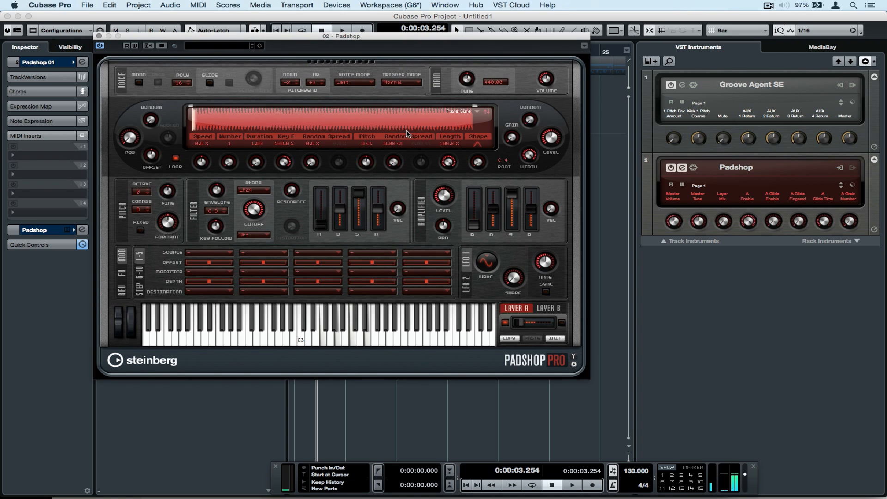
# Try a Padshop grain position of 12.5 % and load the Guardian Angel preset from the Padshop Factory content set.
pyautogui.moveTo(147, 105)
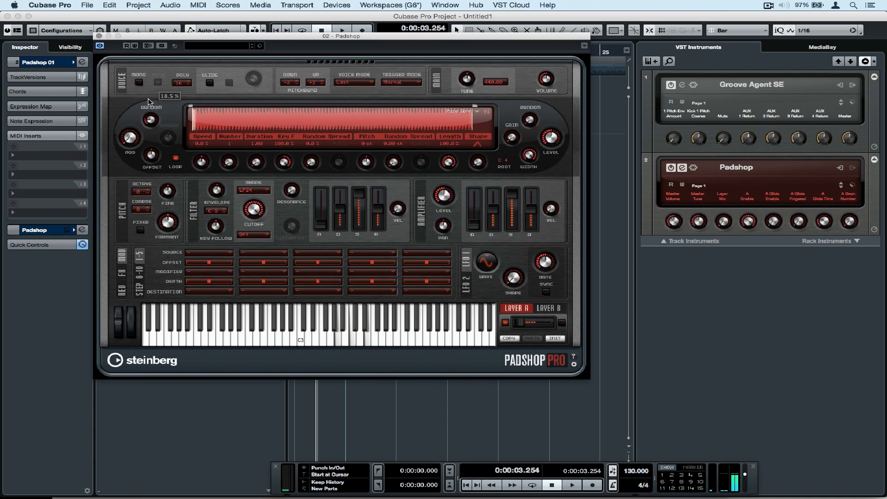
pyautogui.moveTo(149, 121); pyautogui.dragTo(131, 127)
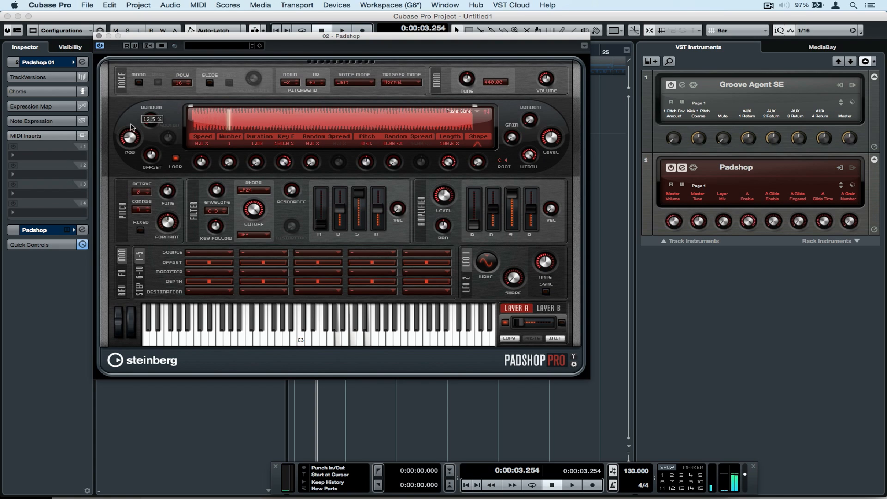
pyautogui.click(209, 45)
pyautogui.click(230, 160)
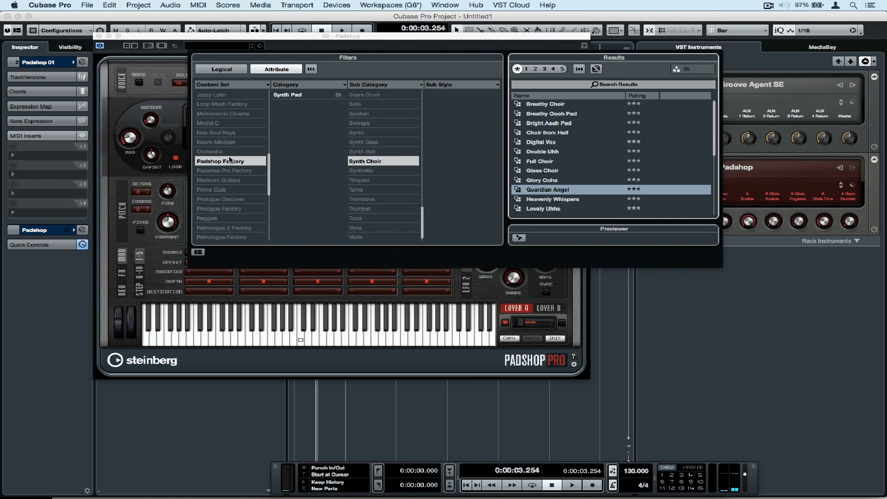
pyautogui.doubleClick(547, 190)
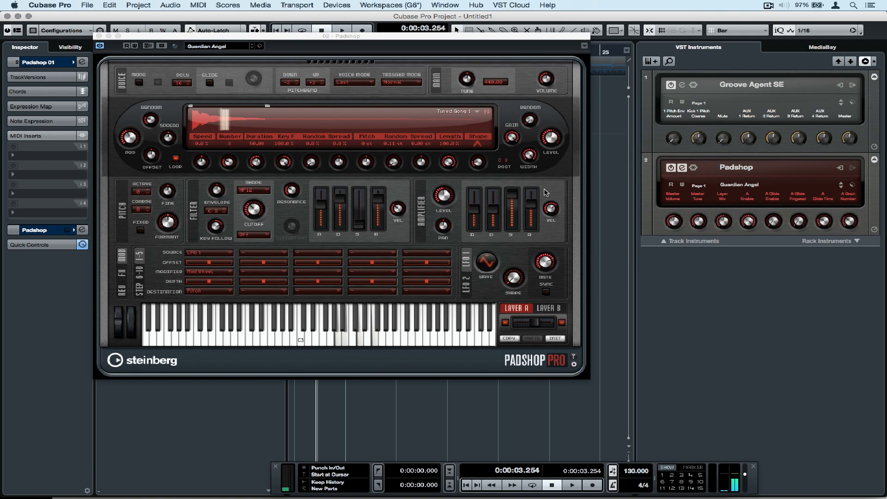
# Set Padshop's filter envelope attack to 0 ms, lower its decay, and return the project cursor to the start.
pyautogui.moveTo(321, 204); pyautogui.dragTo(320, 232)
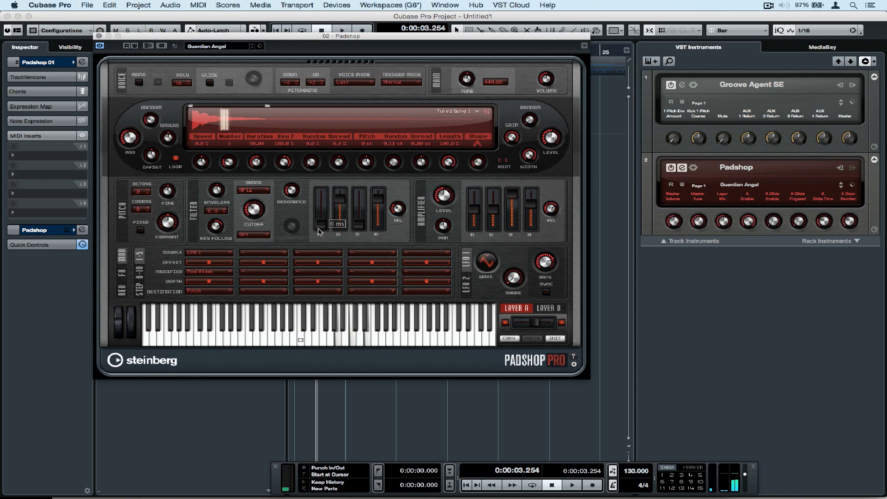
pyautogui.moveTo(343, 208); pyautogui.dragTo(337, 217)
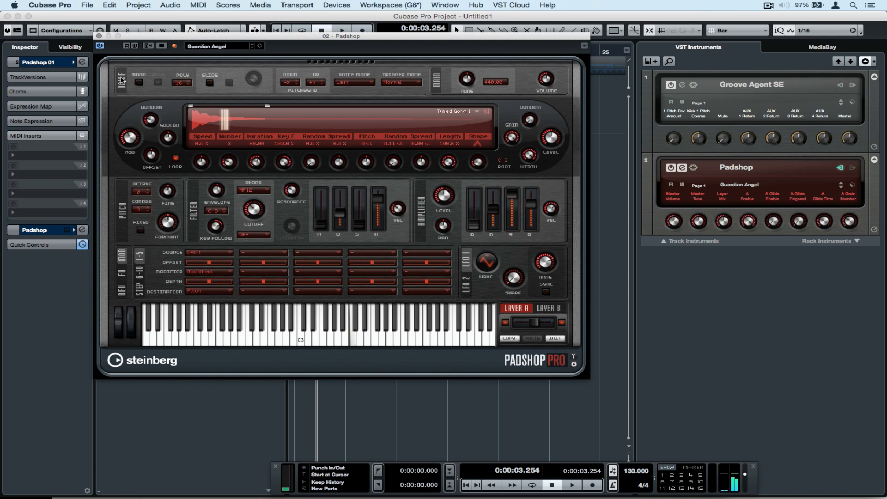
pyautogui.click(99, 37)
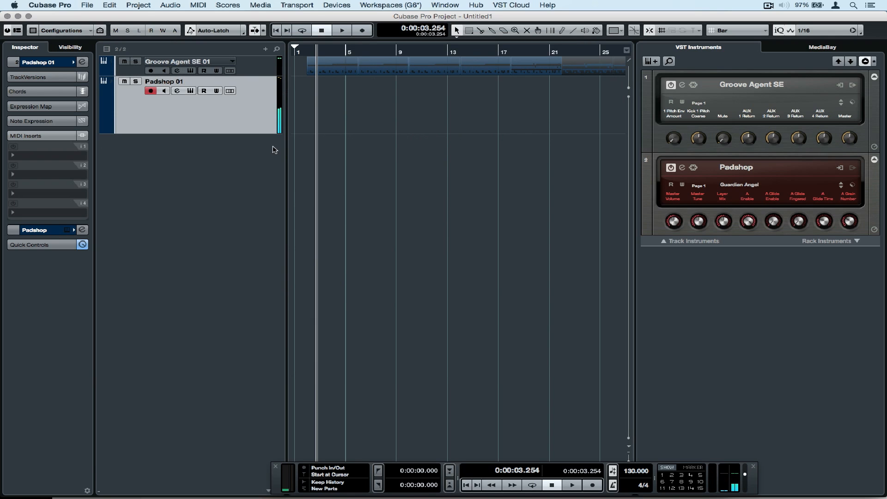
pyautogui.press('Home')
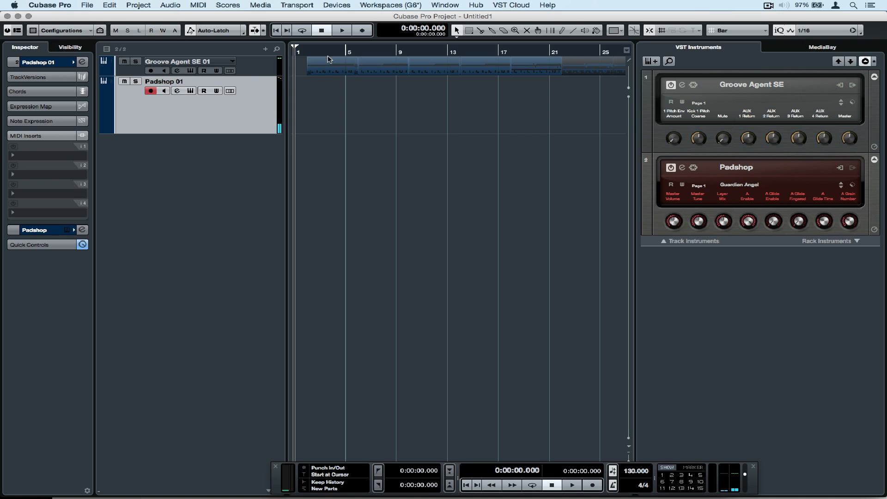
# Record a pad part on the Padshop track from the start of the project.
pyautogui.click(363, 31)
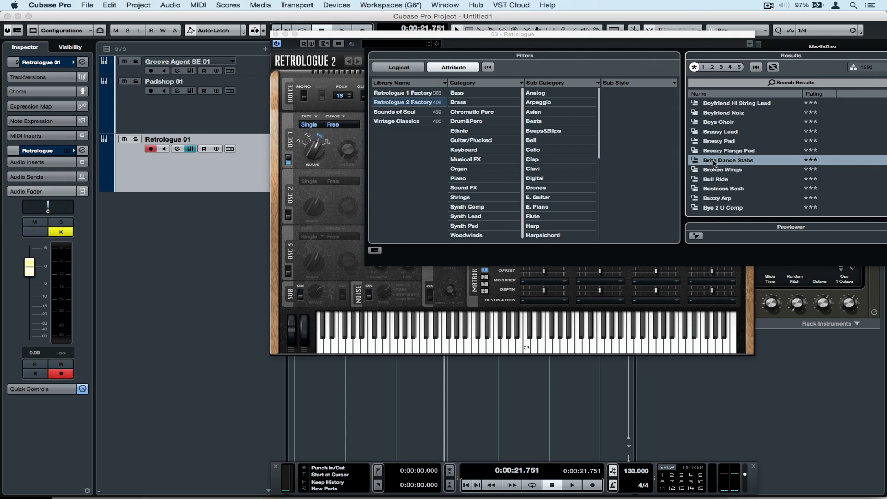
# Audition Retrologue's Breezy Flange Pad and Brassy Pad presets and load Brite Dance Stabs.
pyautogui.click(712, 151)
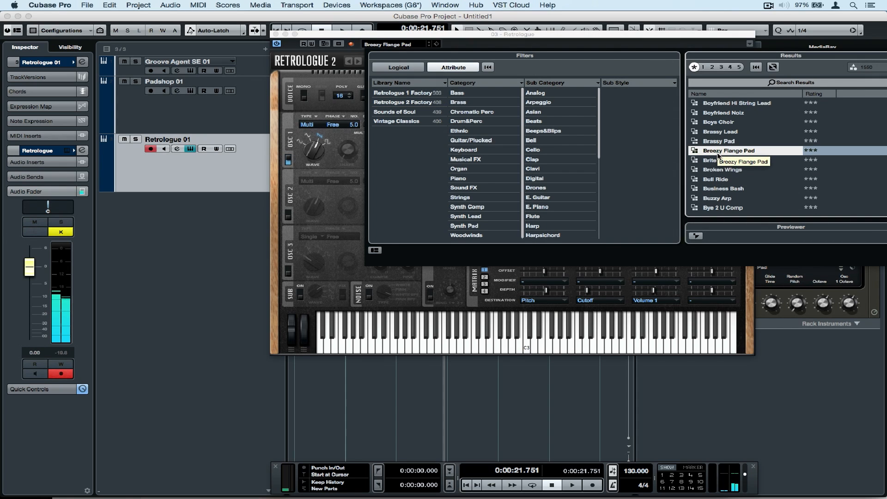
pyautogui.click(714, 143)
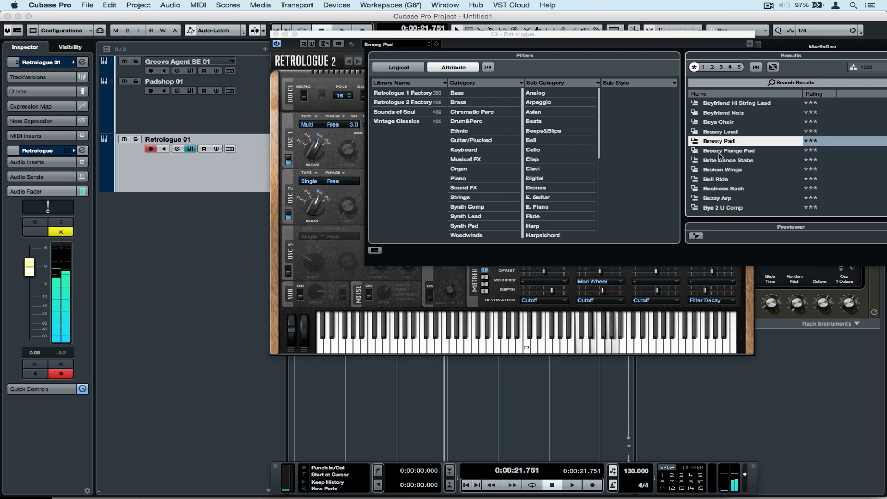
pyautogui.doubleClick(721, 160)
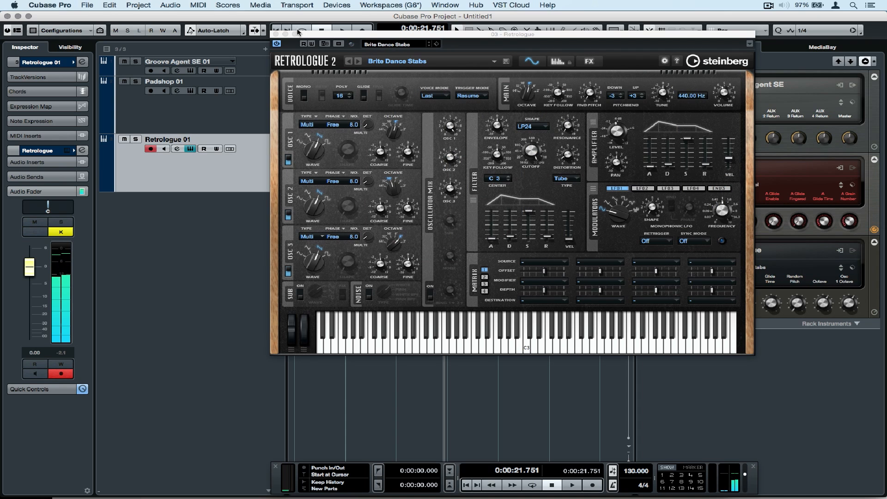
pyautogui.click(276, 34)
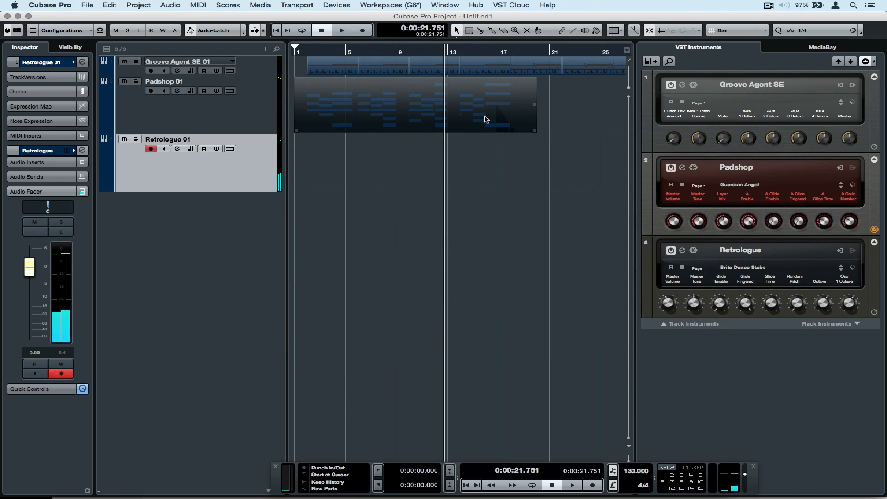
# Shorten the Padshop part to end at bar 18 and record a Retrologue part with the cursor placed at bar 15.
pyautogui.moveTo(533, 131); pyautogui.dragTo(510, 134)
pyautogui.click(473, 52)
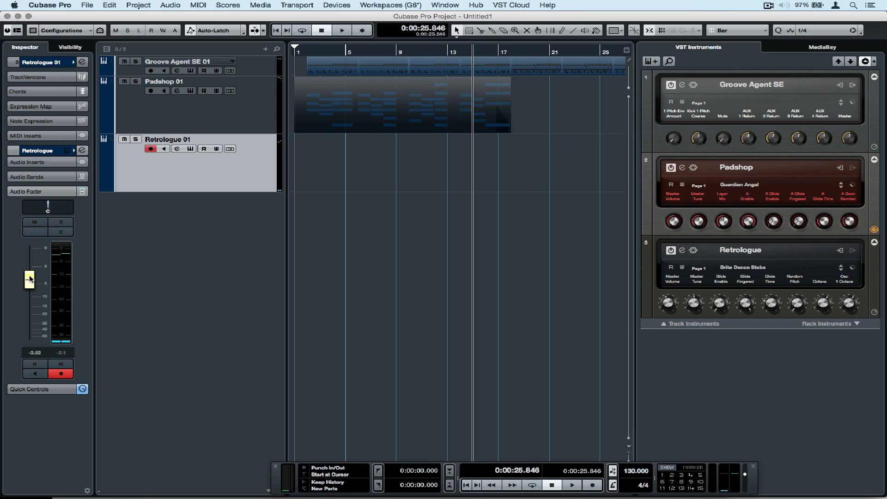
pyautogui.click(363, 31)
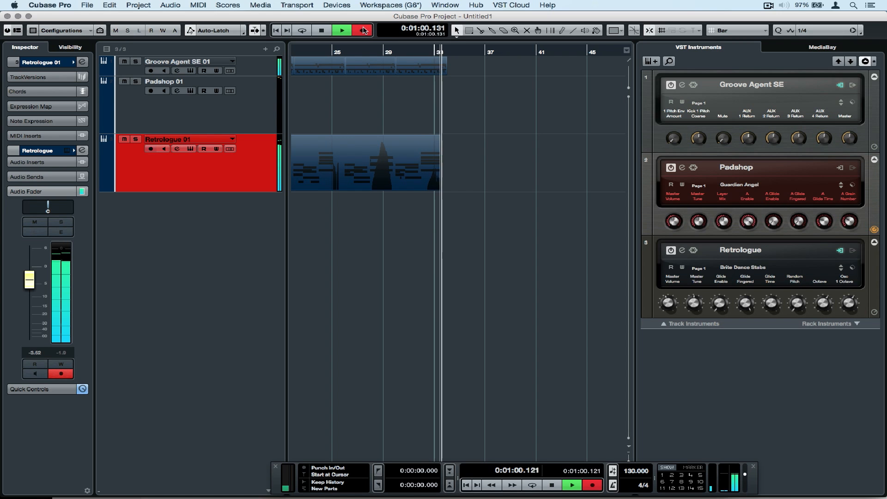
pyautogui.click(363, 30)
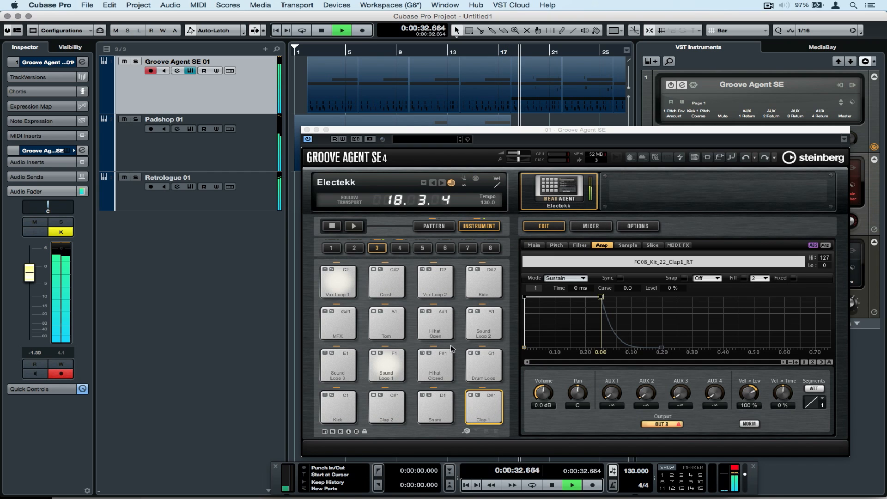
# Audition the Sound Loop 1 and Clap 2 pads in Groove Agent SE against project playback.
pyautogui.press('space')
pyautogui.click(383, 363)
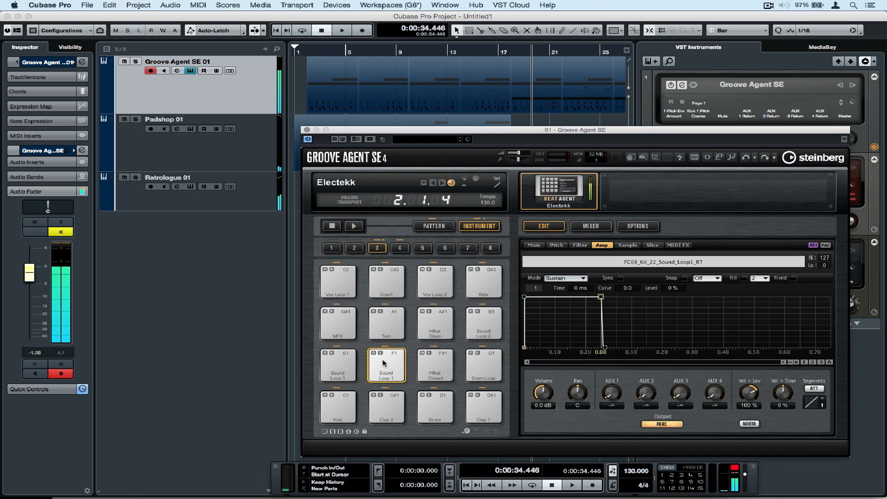
pyautogui.press('space')
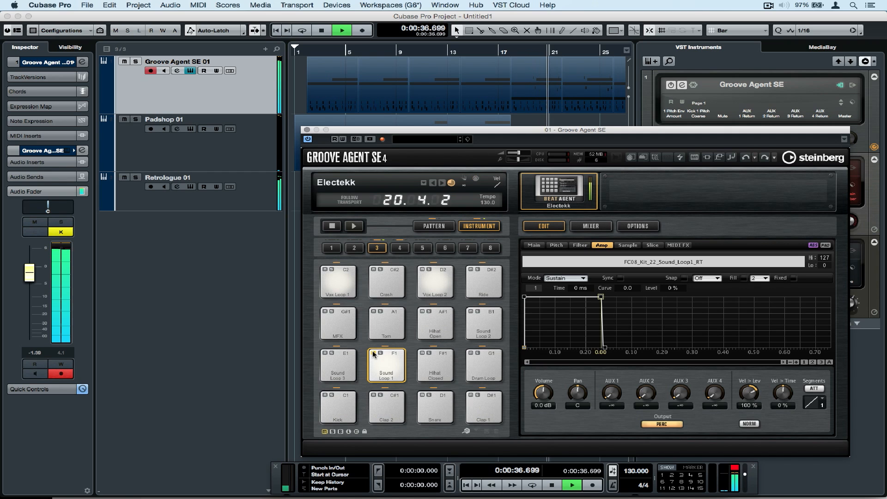
pyautogui.click(386, 410)
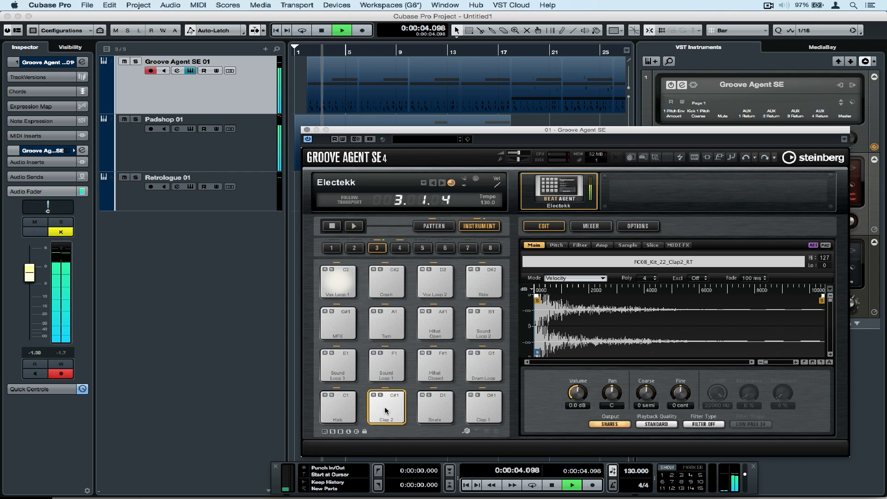
pyautogui.press('space')
# Route Groove Agent SE's Kick pad to Out 2.
pyautogui.click(337, 407)
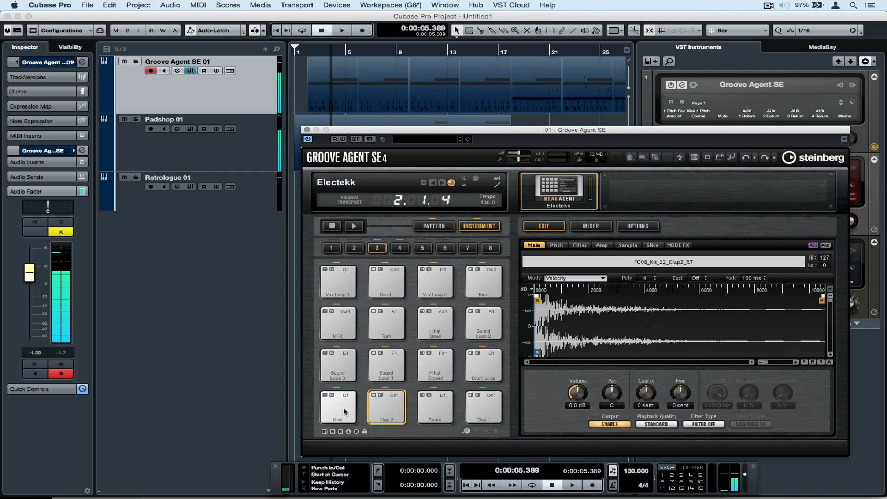
pyautogui.click(602, 245)
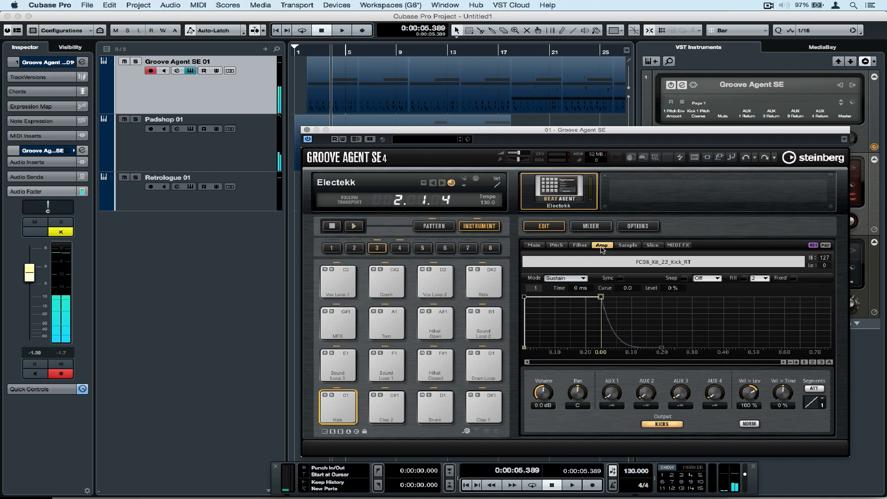
pyautogui.click(662, 424)
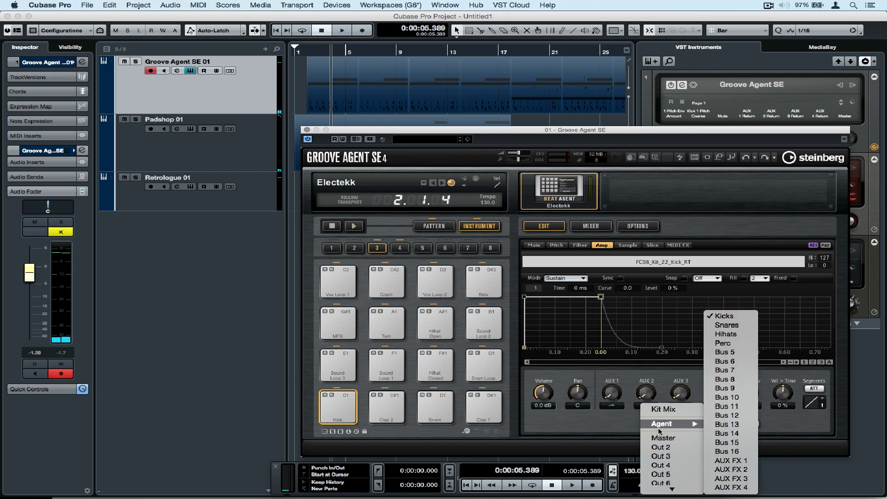
pyautogui.moveTo(659, 427)
pyautogui.click(661, 447)
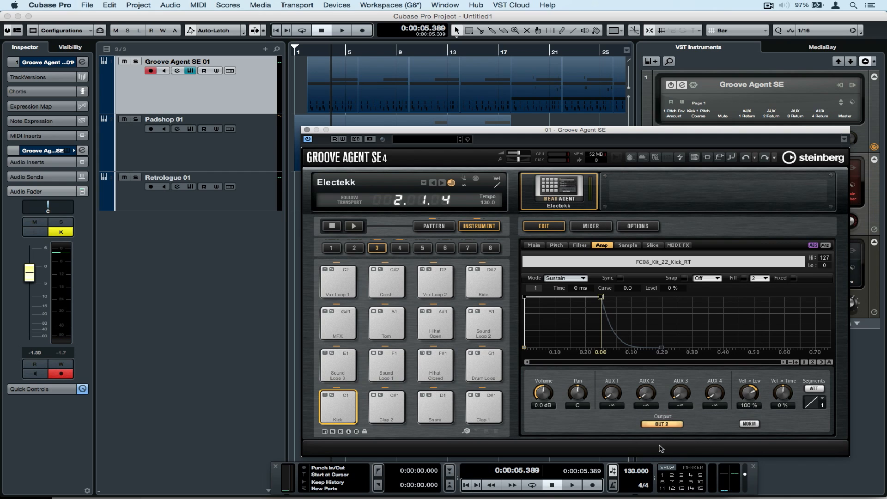
# Route the Clap 2 and Clap 1 pads to Out 3.
pyautogui.click(386, 409)
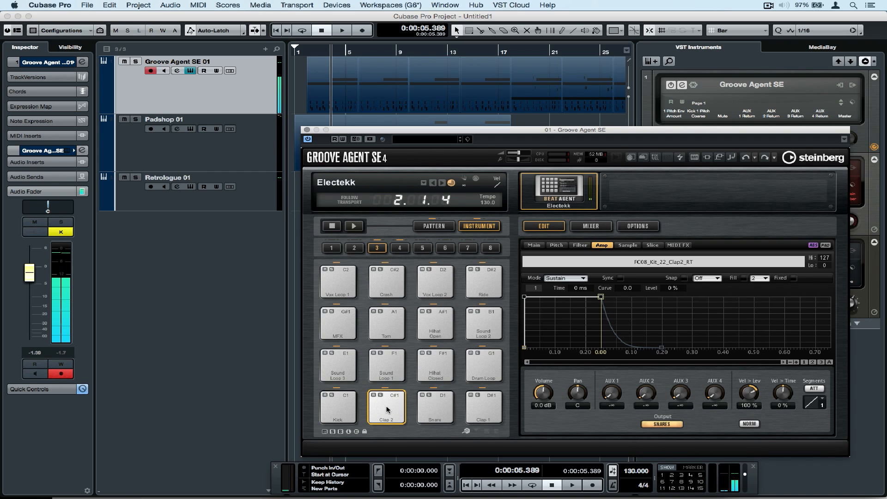
pyautogui.click(658, 424)
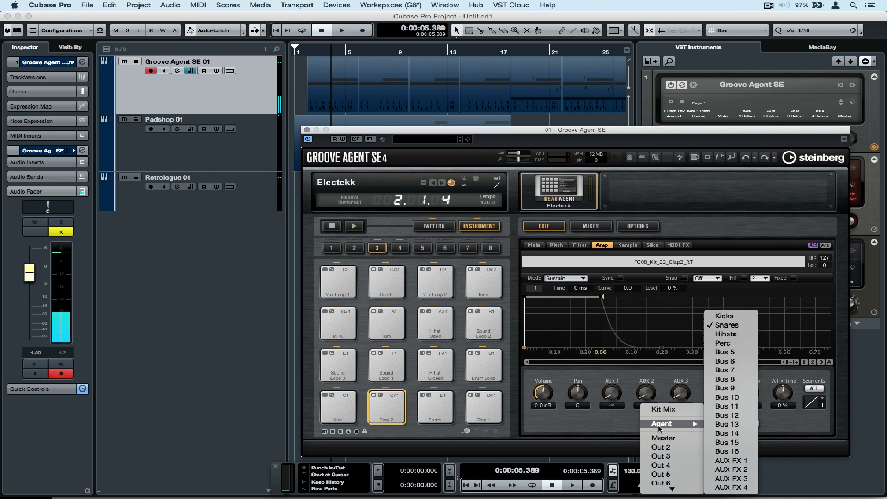
pyautogui.click(660, 456)
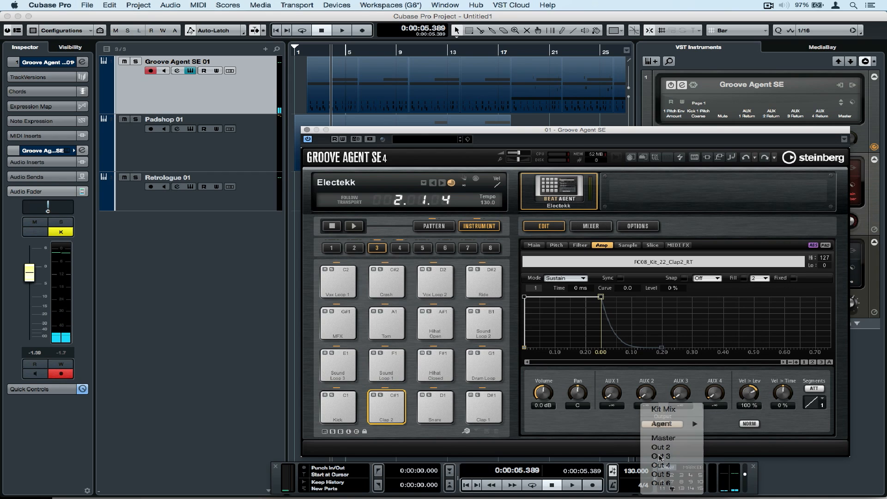
pyautogui.click(499, 409)
pyautogui.rightClick(501, 410)
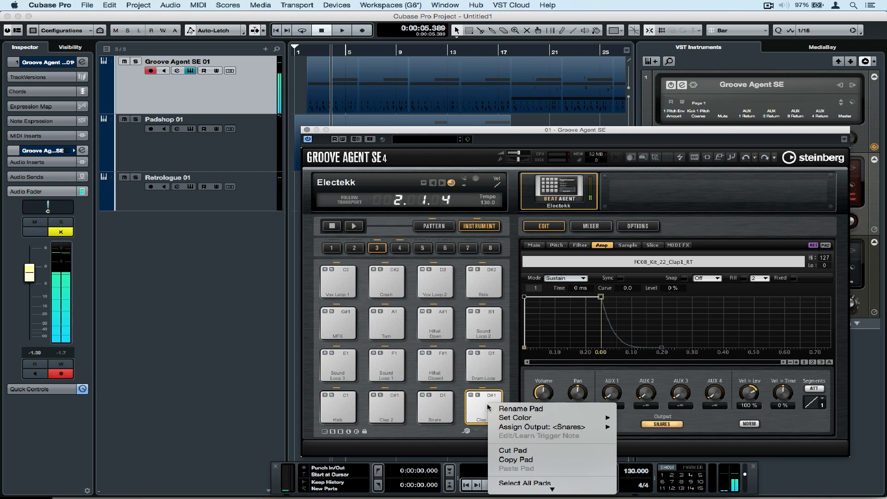
pyautogui.moveTo(596, 427)
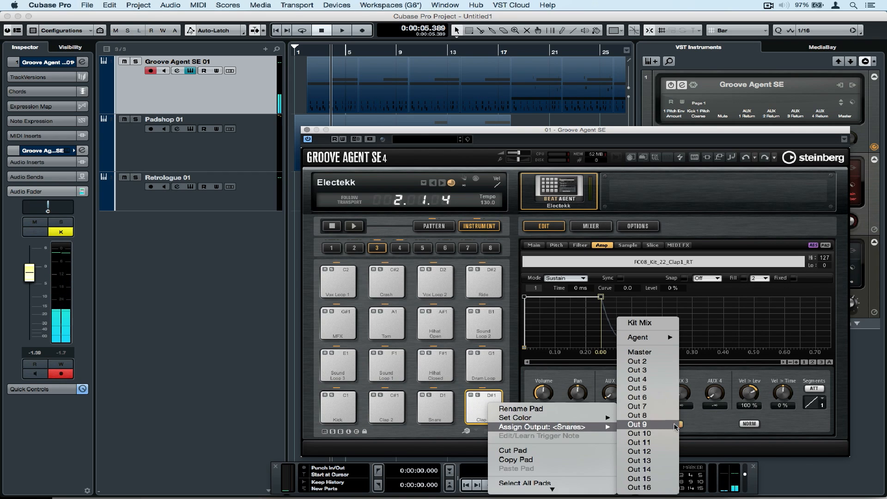
pyautogui.click(656, 370)
# Play the project from the start to check the pad routing, and close the Groove Agent SE editor.
pyautogui.press('Home')
pyautogui.press('space')
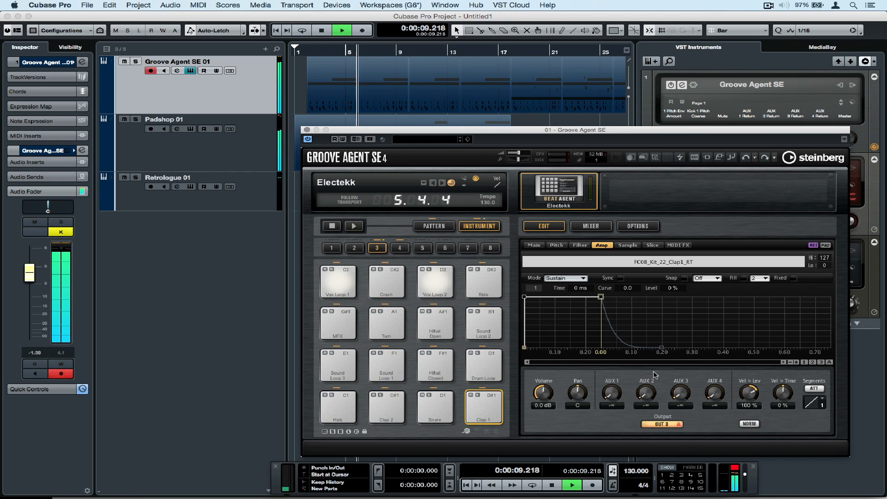
pyautogui.press('space')
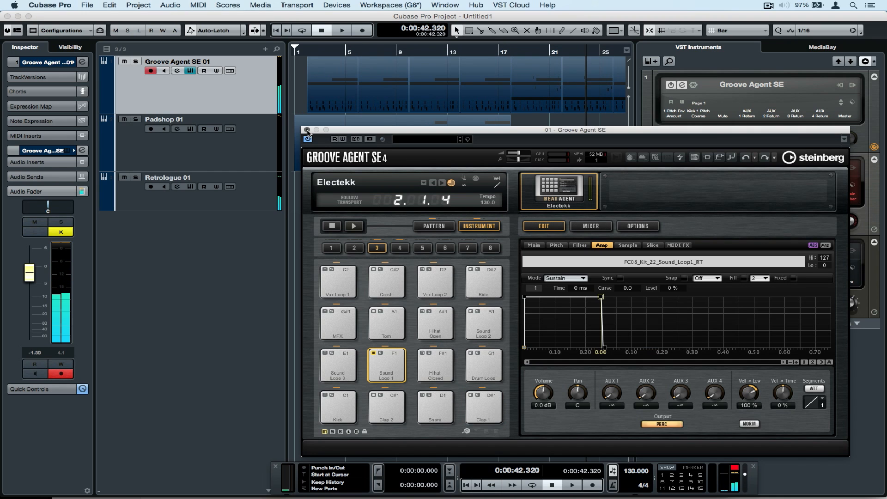
pyautogui.click(307, 129)
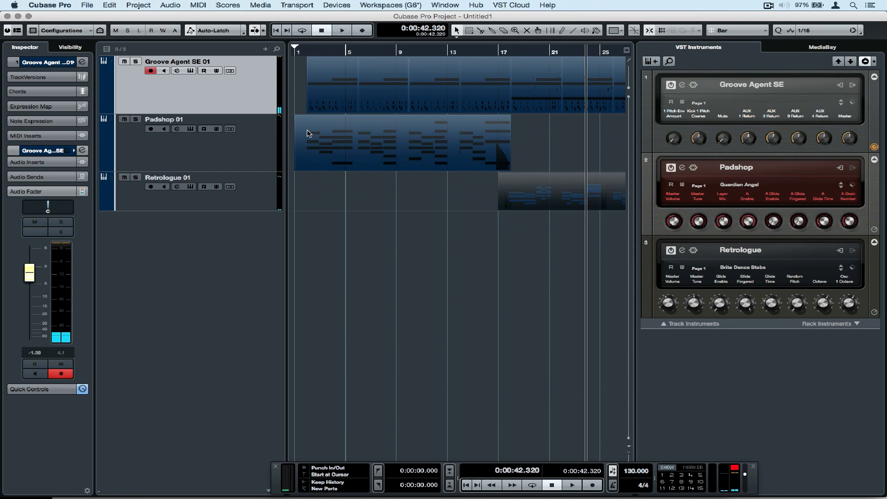
# Activate Groove Agent SE's stereo outputs Out 2 and Out 3 and name their MixConsole channels KICK and CLAP.
pyautogui.click(853, 84)
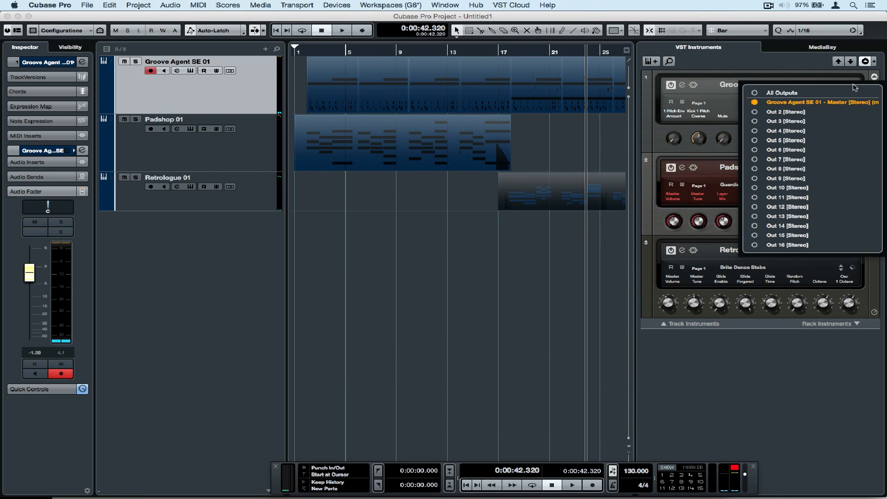
pyautogui.click(756, 122)
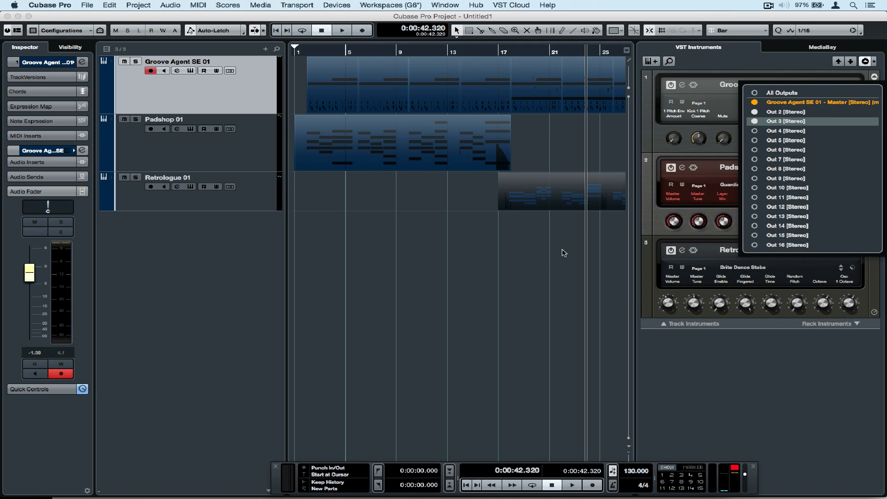
pyautogui.click(552, 262)
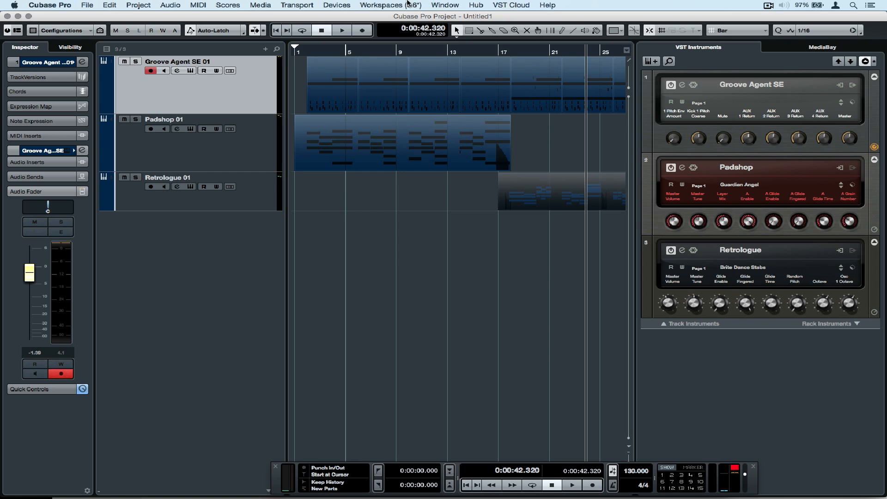
pyautogui.click(348, 5)
pyautogui.click(351, 70)
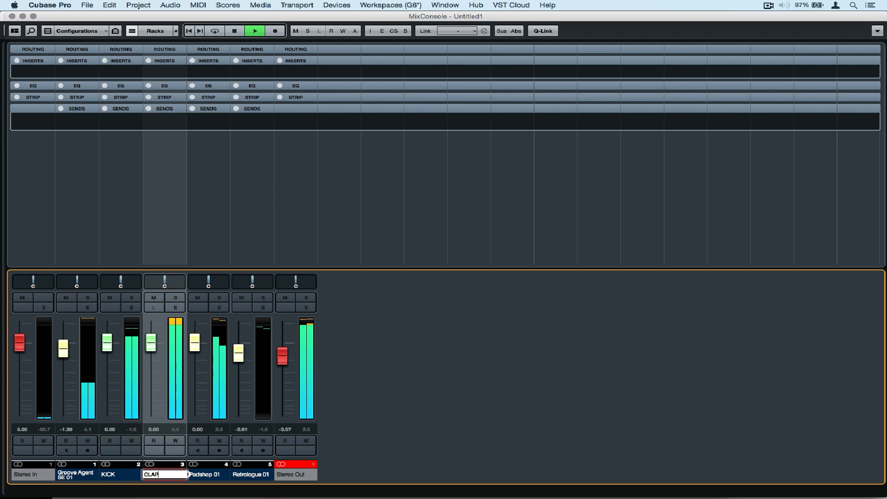
# Lower the CLAP channel to -3.57 dB and the Stereo Out channel to about -6.5 dB during playback.
pyautogui.moveTo(151, 342); pyautogui.dragTo(152, 355)
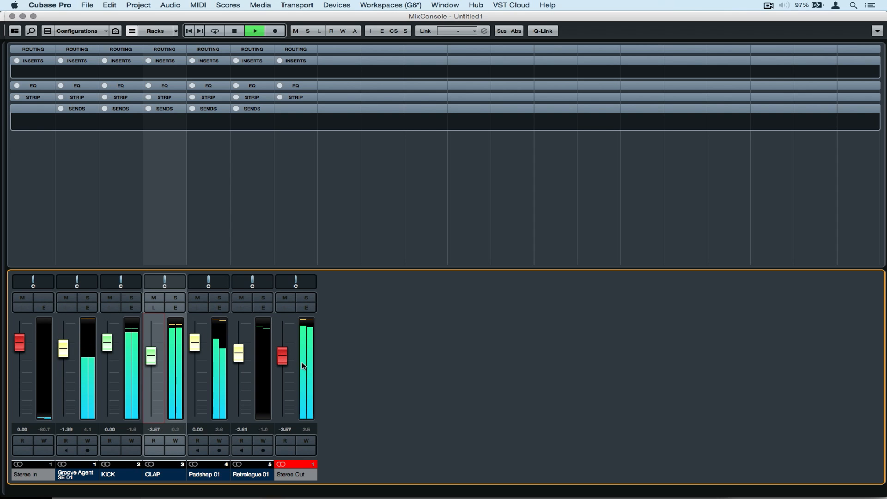
pyautogui.moveTo(285, 356); pyautogui.dragTo(285, 363)
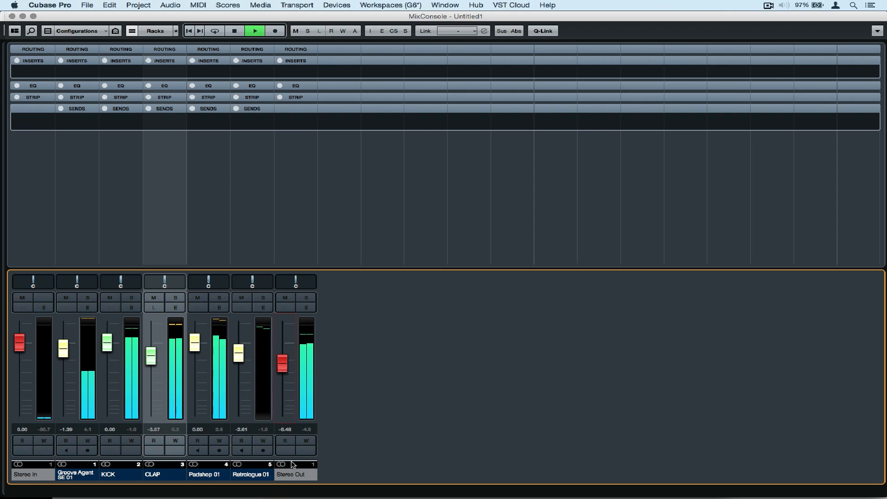
pyautogui.press('space')
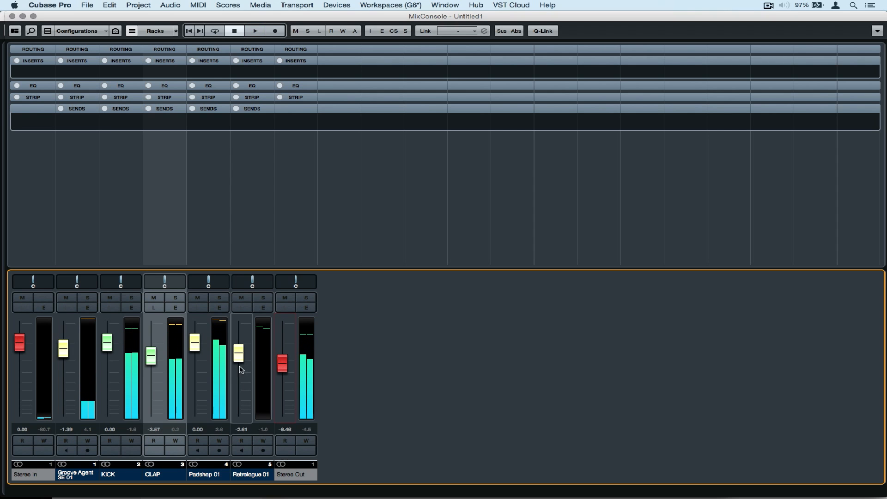
# Search the effects for "comp" and load Compressor in the first insert slot of the Padshop 01 channel.
pyautogui.click(222, 472)
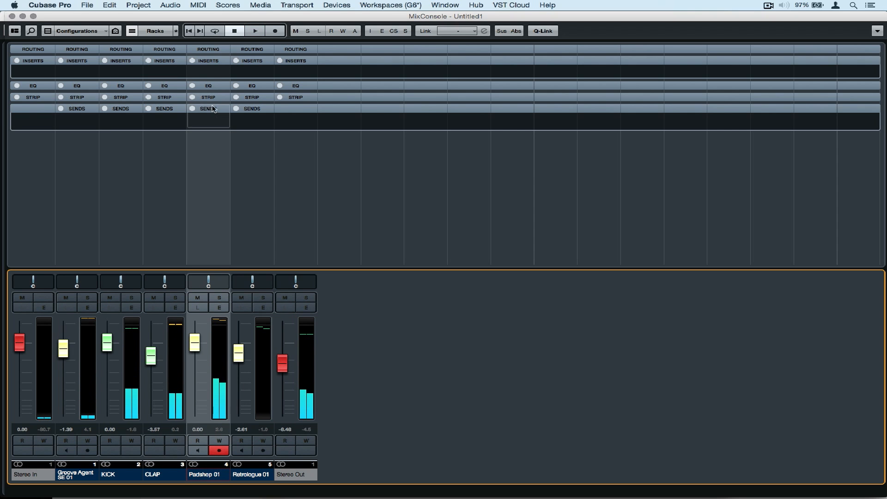
pyautogui.click(208, 61)
pyautogui.click(208, 60)
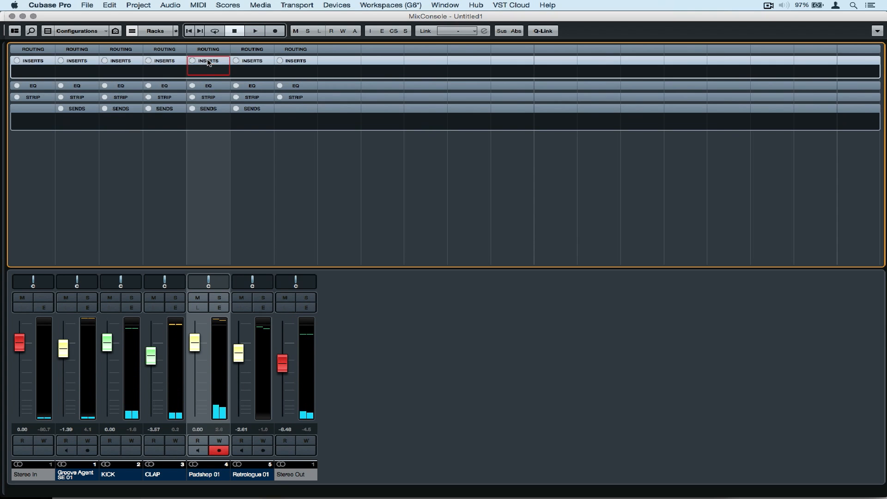
pyautogui.click(223, 73)
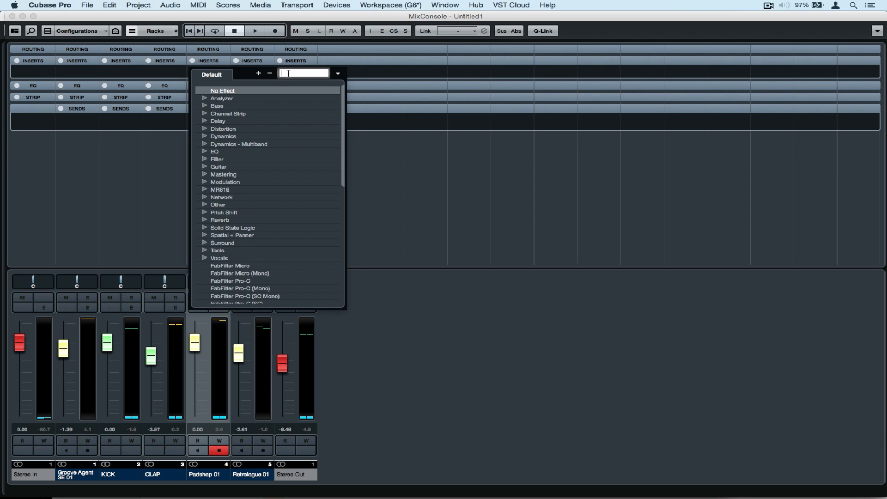
pyautogui.write('comp')
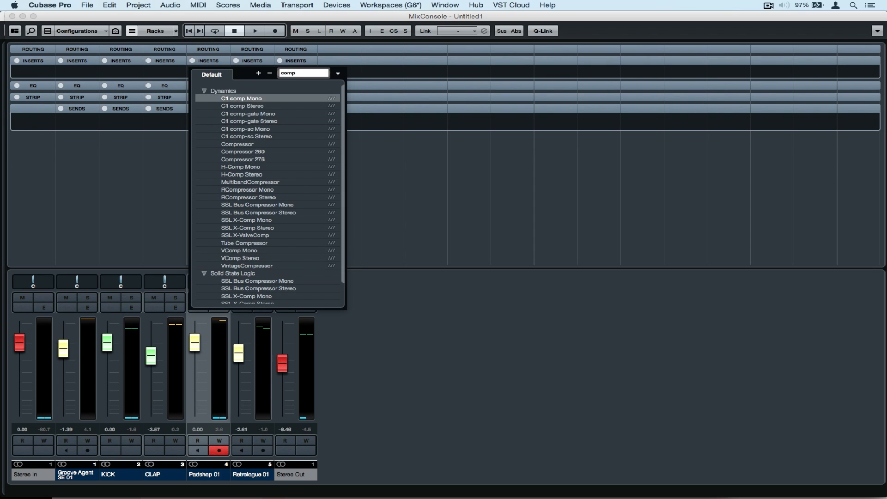
pyautogui.click(257, 144)
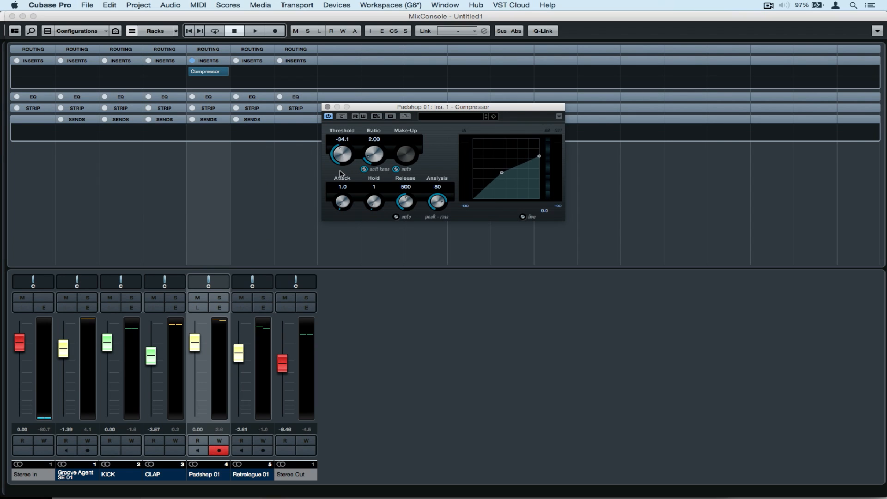
# Set the Padshop 01 Compressor's threshold to about -58.5 dB and ratio to 3.65, and activate its side-chain input.
pyautogui.moveTo(341, 184); pyautogui.dragTo(341, 201)
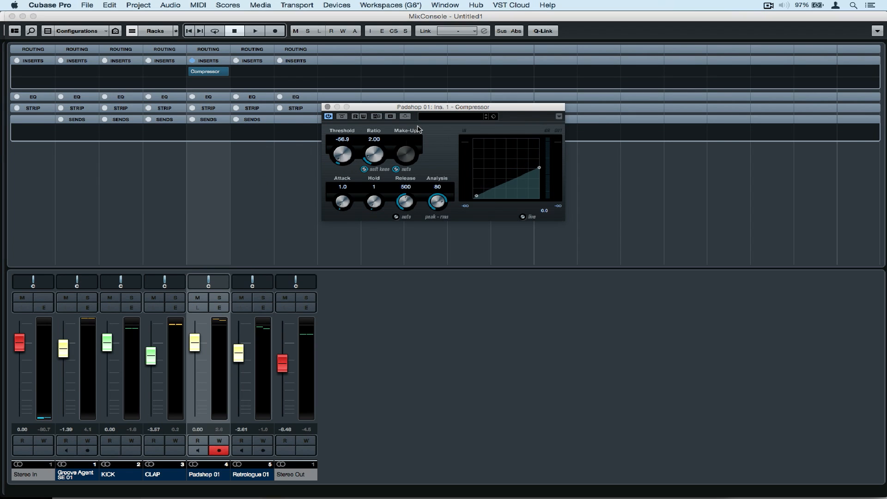
pyautogui.moveTo(375, 155); pyautogui.dragTo(374, 144)
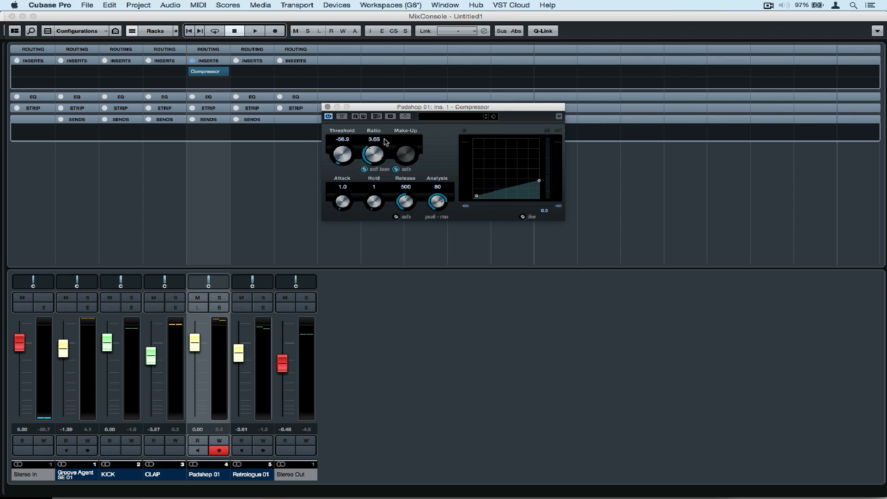
pyautogui.moveTo(479, 189)
pyautogui.mouseDown()
pyautogui.moveTo(478, 178)
pyautogui.moveTo(468, 202)
pyautogui.mouseUp()
# Route the KICK channel's first send to the Padshop 01 Compressor side-chain and activate the send.
pyautogui.click(107, 470)
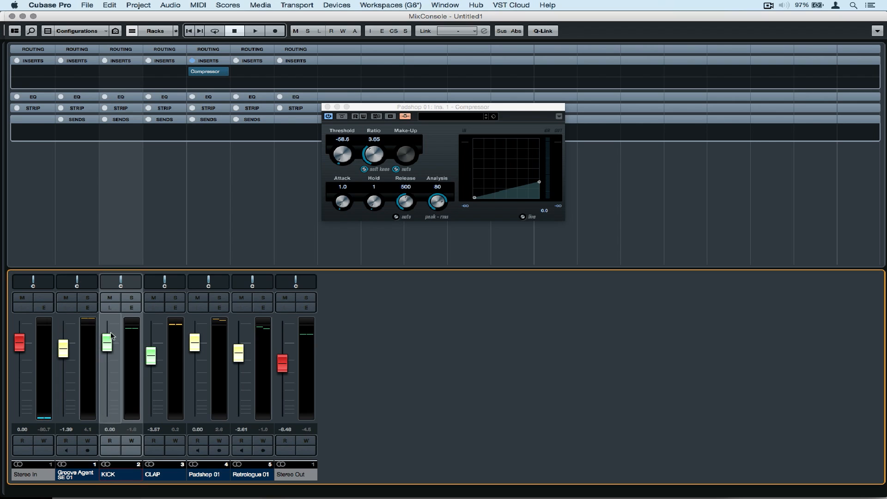
pyautogui.click(134, 133)
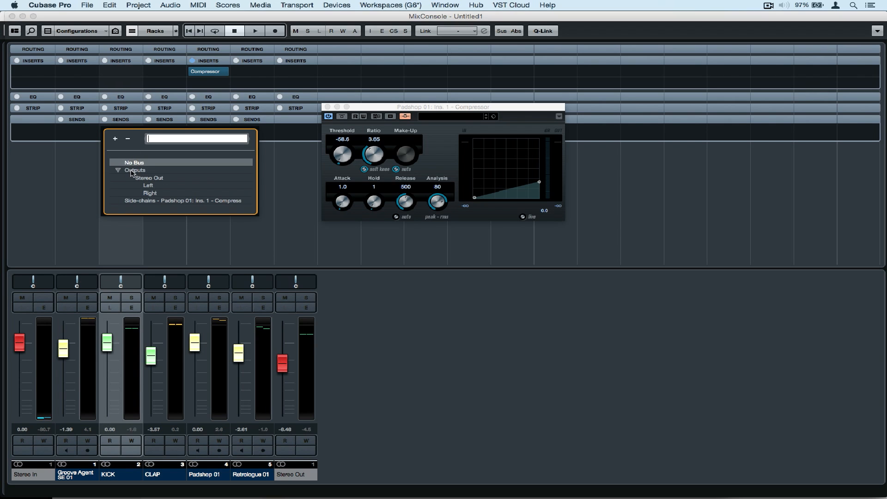
pyautogui.click(154, 201)
pyautogui.click(105, 131)
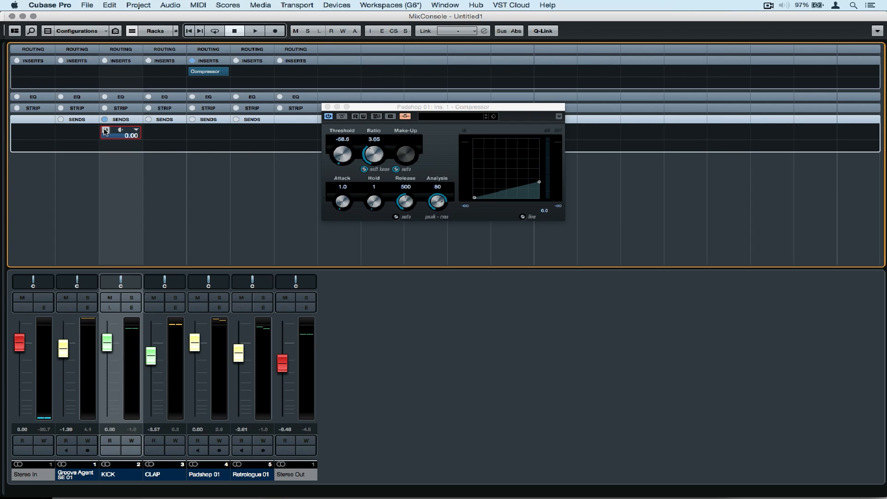
# Solo KICK and Padshop 01 and, during playback, set the Compressor to manual make-up 6.2, threshold -60.0 dB and ratio 2.07.
pyautogui.click(131, 298)
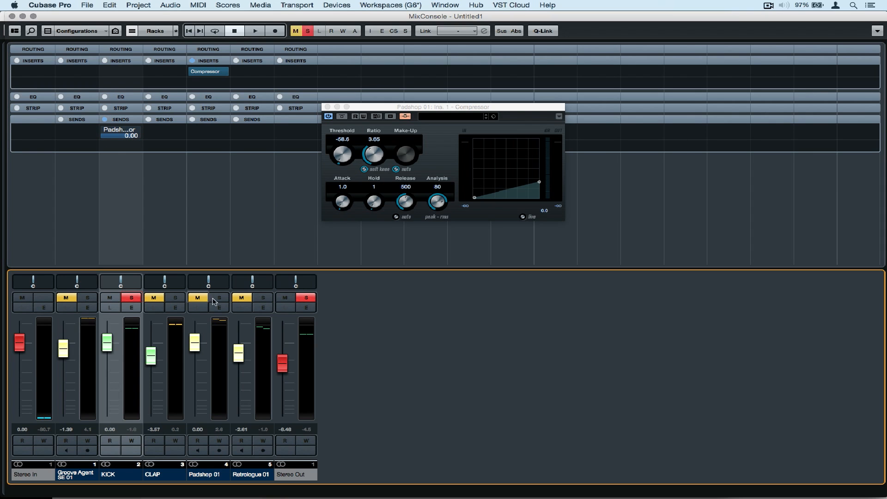
pyautogui.press('space')
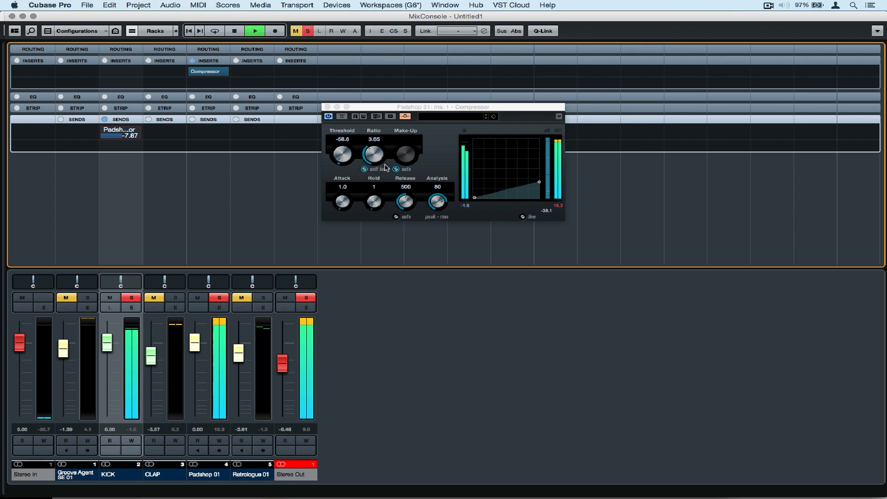
pyautogui.click(396, 169)
pyautogui.moveTo(406, 147); pyautogui.dragTo(386, 110)
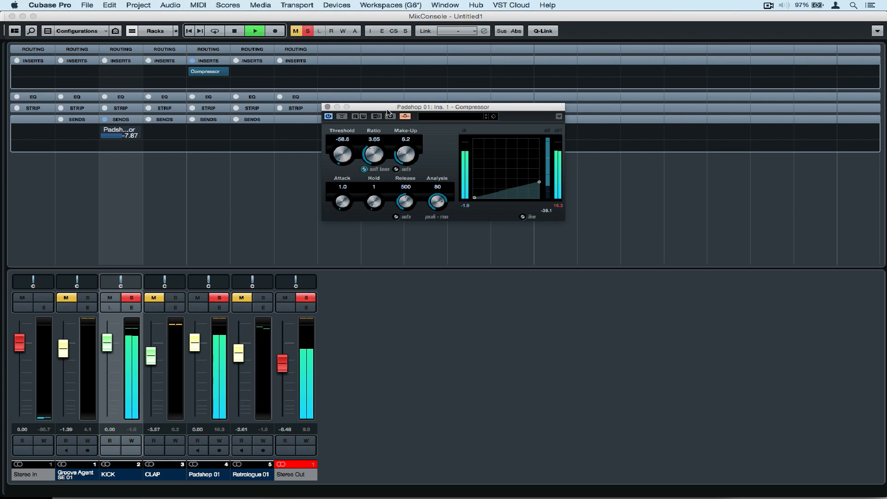
pyautogui.moveTo(340, 159); pyautogui.dragTo(374, 160)
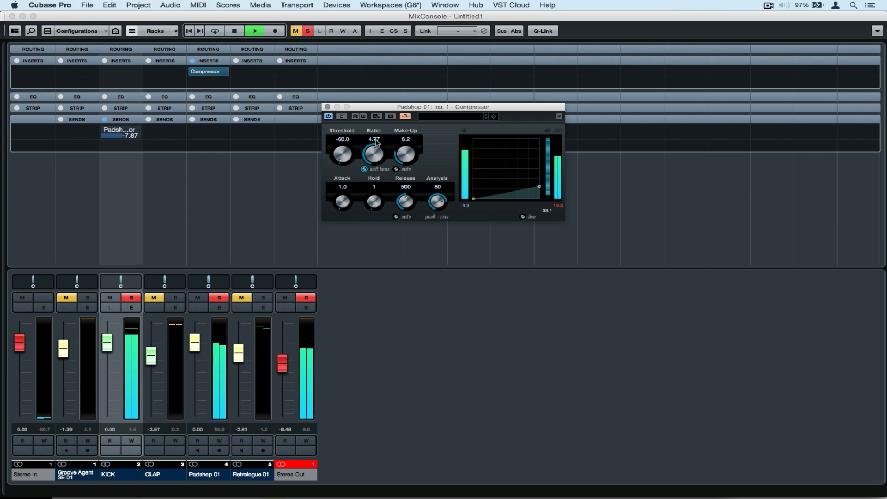
pyautogui.moveTo(376, 141); pyautogui.dragTo(366, 170)
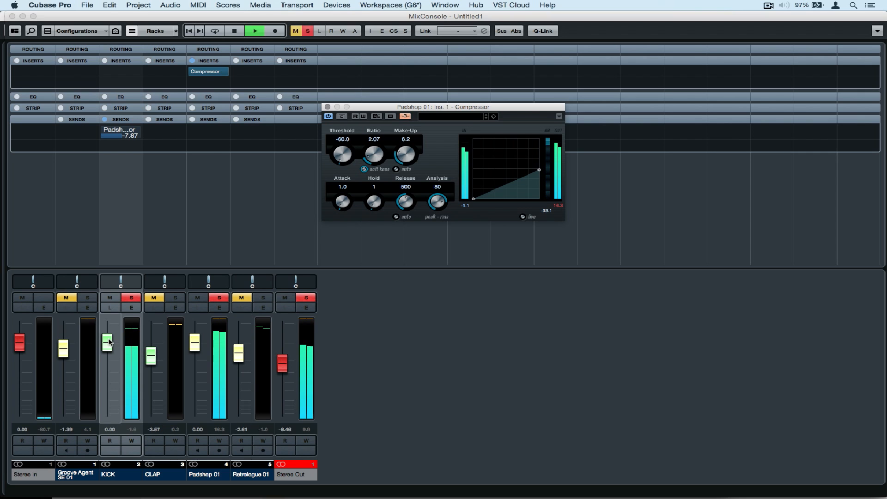
# Lower the KICK channel to about -3.2 dB, clear all solos and restart playback of the full mix.
pyautogui.moveTo(107, 343); pyautogui.dragTo(107, 348)
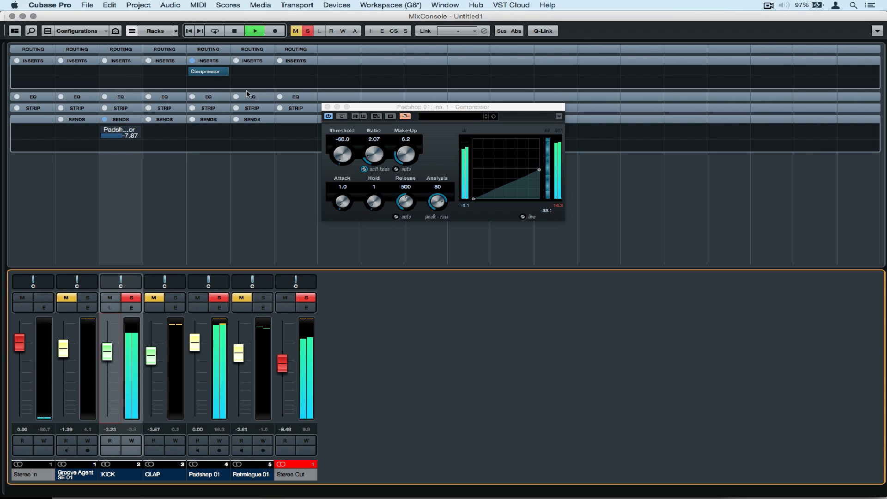
pyautogui.click(308, 31)
pyautogui.press('space')
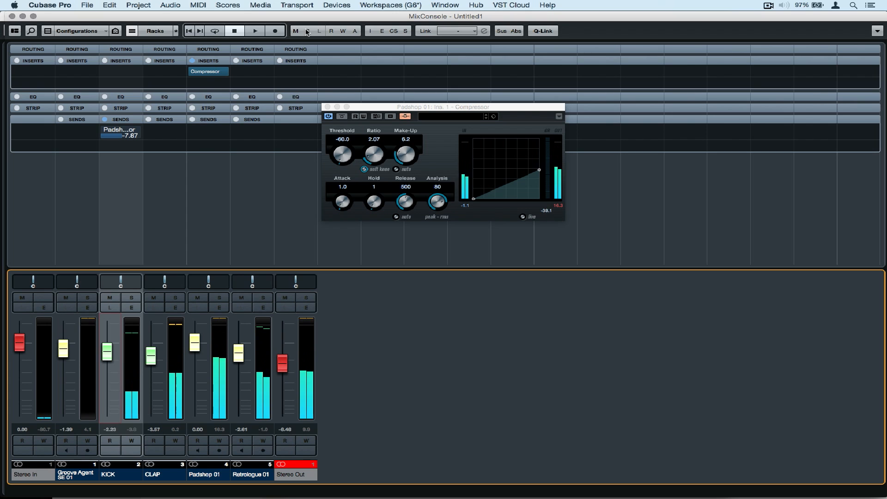
pyautogui.press('space')
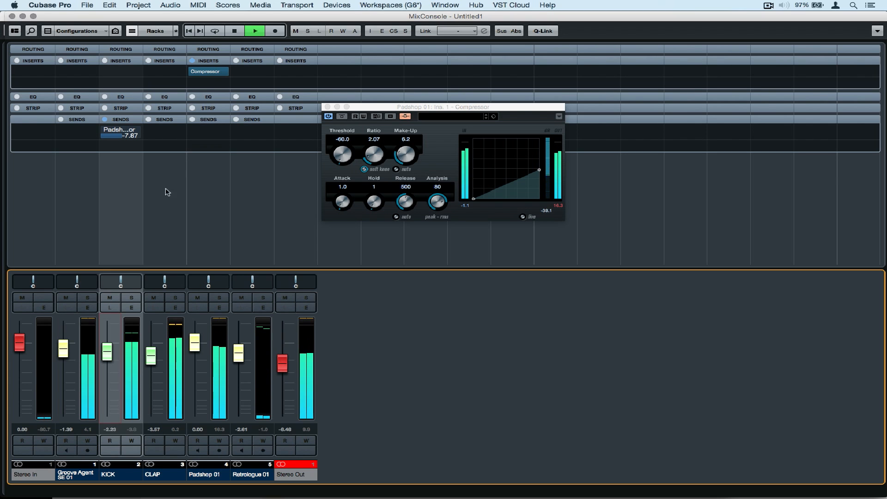
# Raise the Stereo Out channel to -5.54 dB and close the Padshop 01 Compressor window.
pyautogui.click(195, 343)
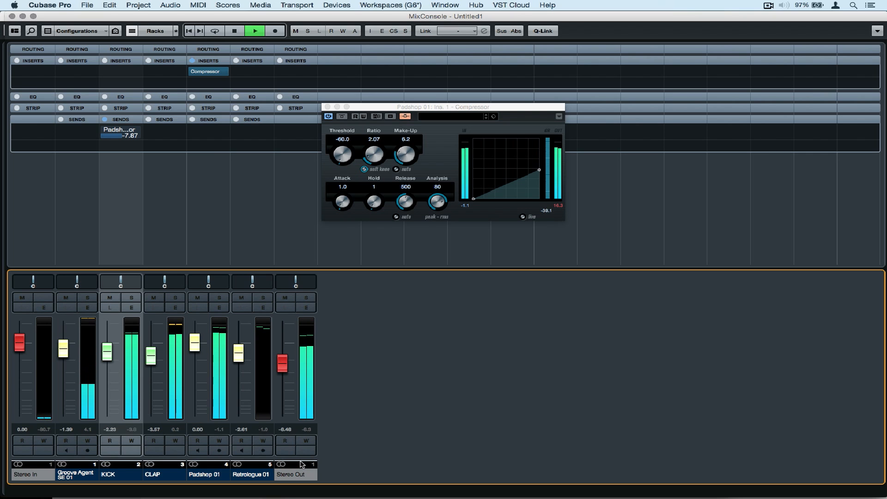
pyautogui.moveTo(280, 363); pyautogui.dragTo(278, 360)
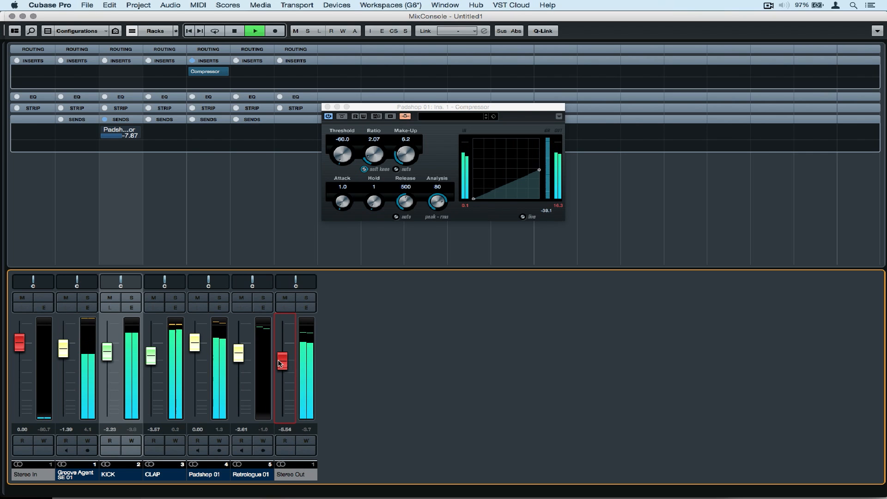
pyautogui.click(327, 107)
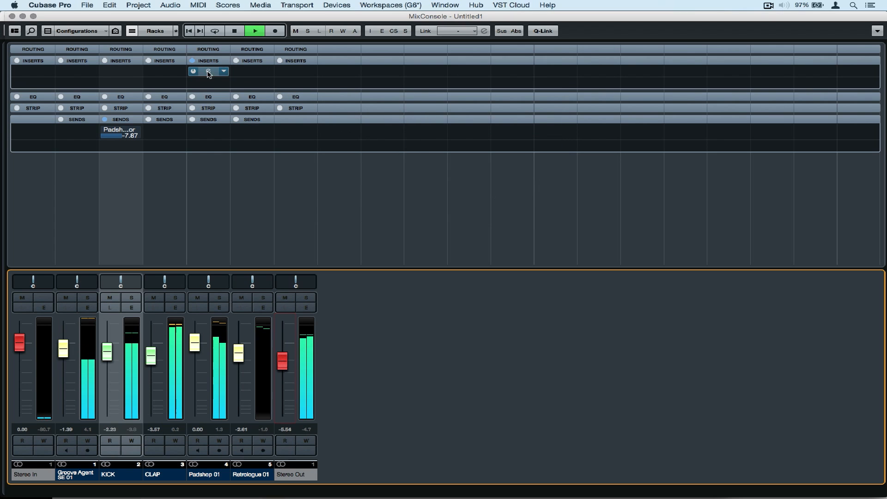
# Copy the Compressor to Retrologue 01's first insert and feed its side-chain from CLAP, with the CLAP and KICK sends at 1.02 dB.
pyautogui.moveTo(208, 72); pyautogui.dragTo(236, 73)
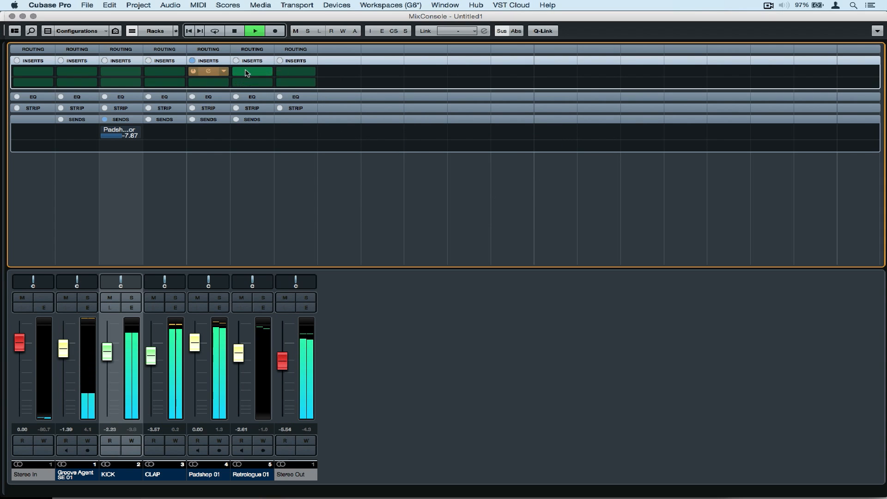
pyautogui.click(180, 135)
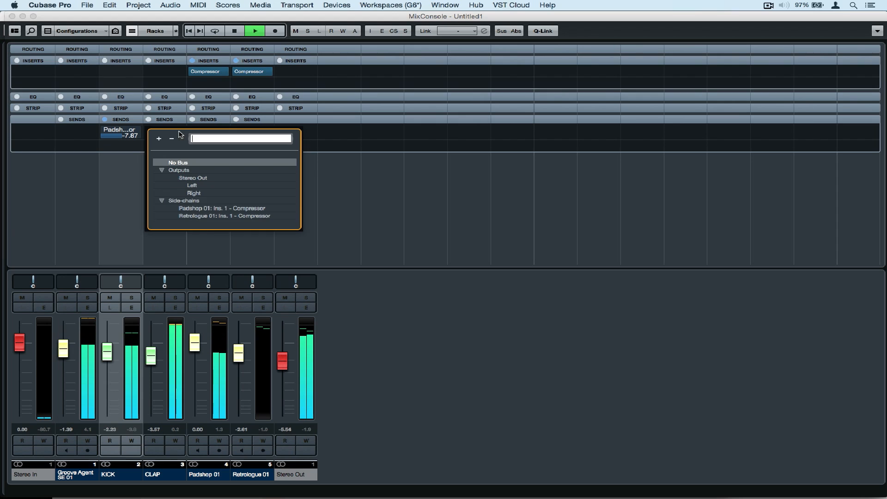
pyautogui.click(203, 217)
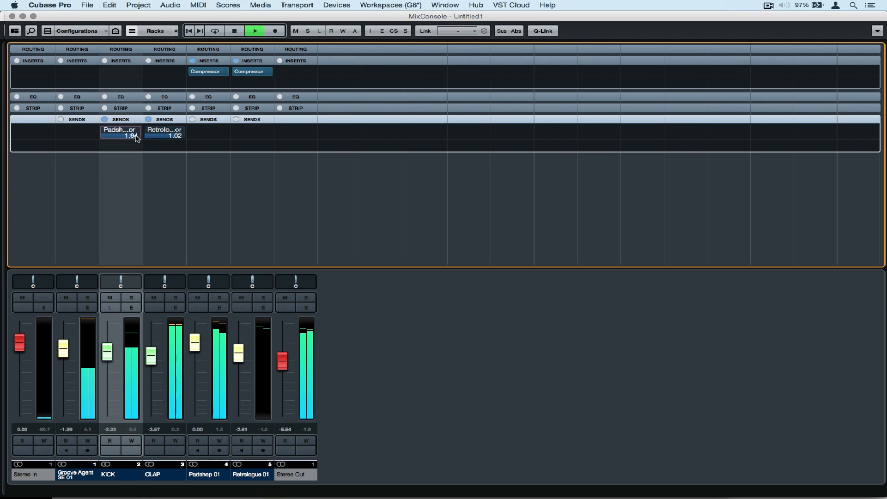
pyautogui.moveTo(135, 134); pyautogui.dragTo(133, 135)
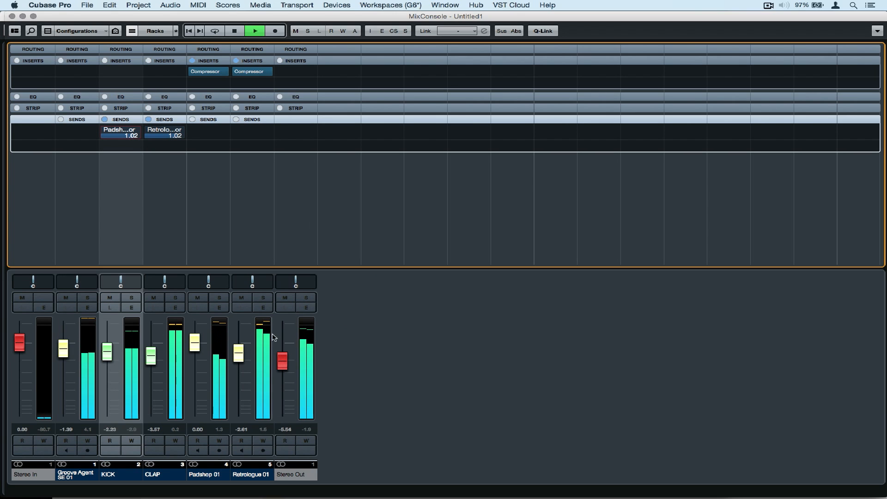
# Lower the Retrologue 01 channel to about -6.5 dB and open its Compressor during playback.
pyautogui.moveTo(238, 352); pyautogui.dragTo(239, 362)
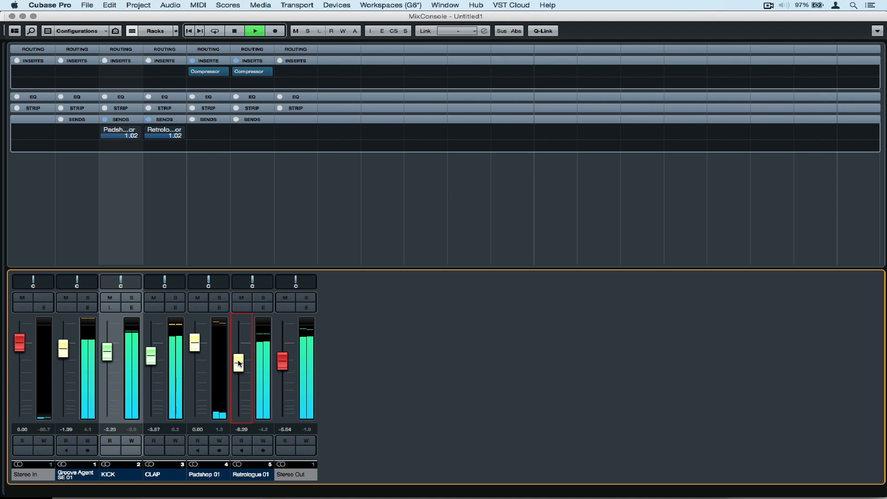
pyautogui.moveTo(238, 363); pyautogui.dragTo(238, 364)
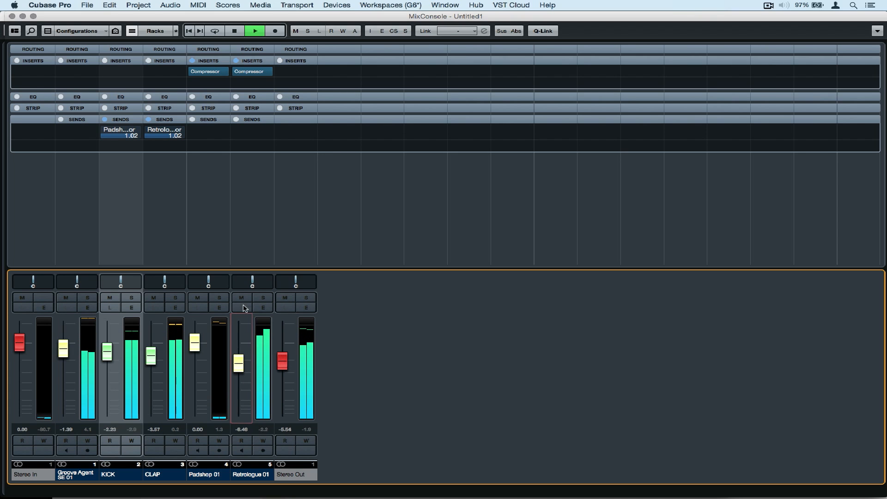
pyautogui.doubleClick(246, 71)
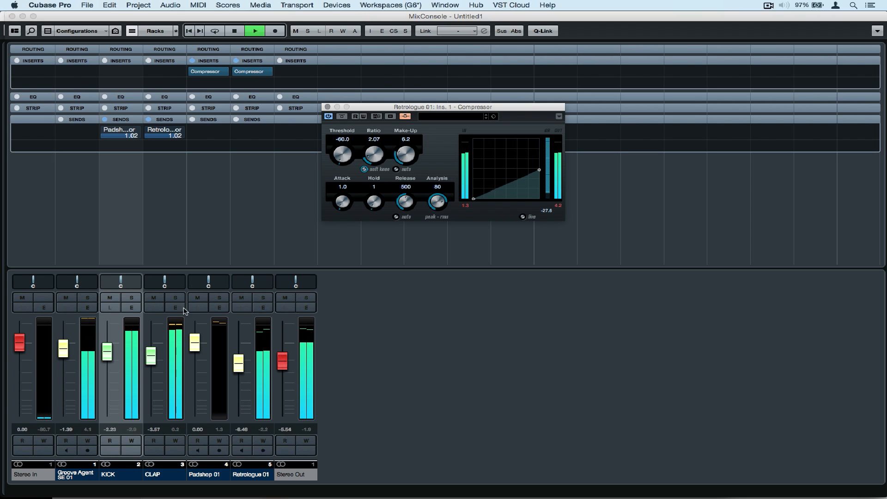
pyautogui.click(175, 280)
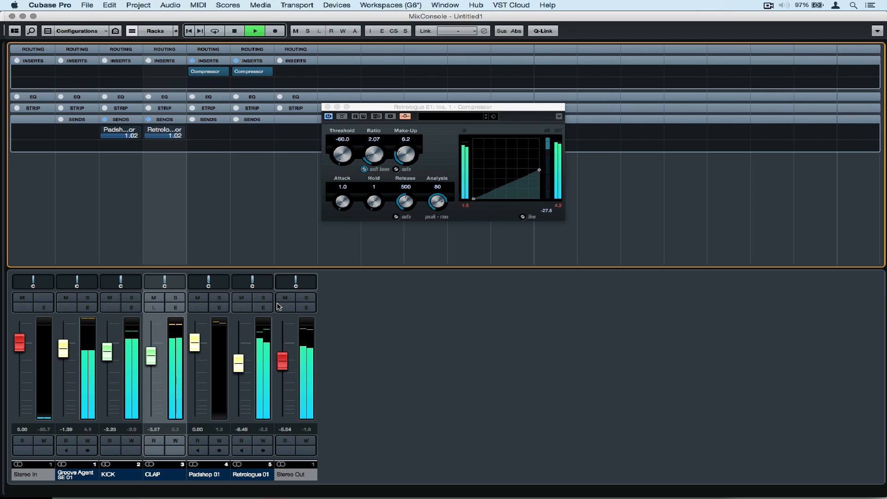
pyautogui.click(238, 363)
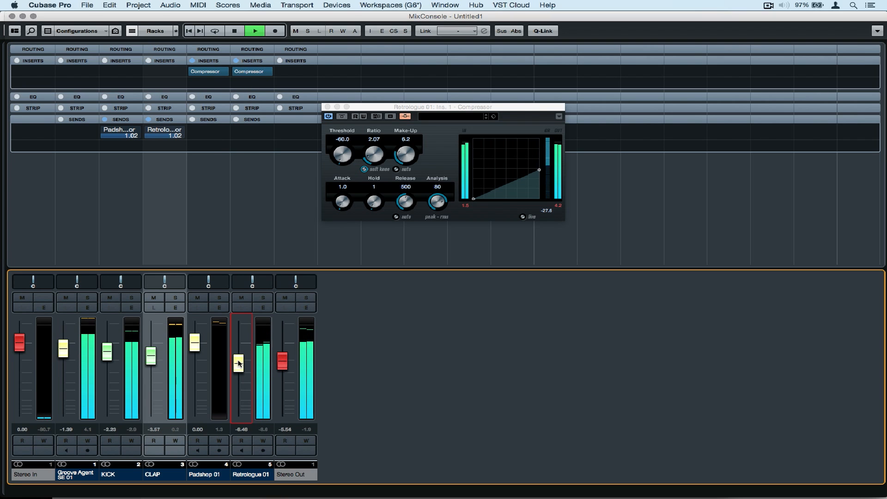